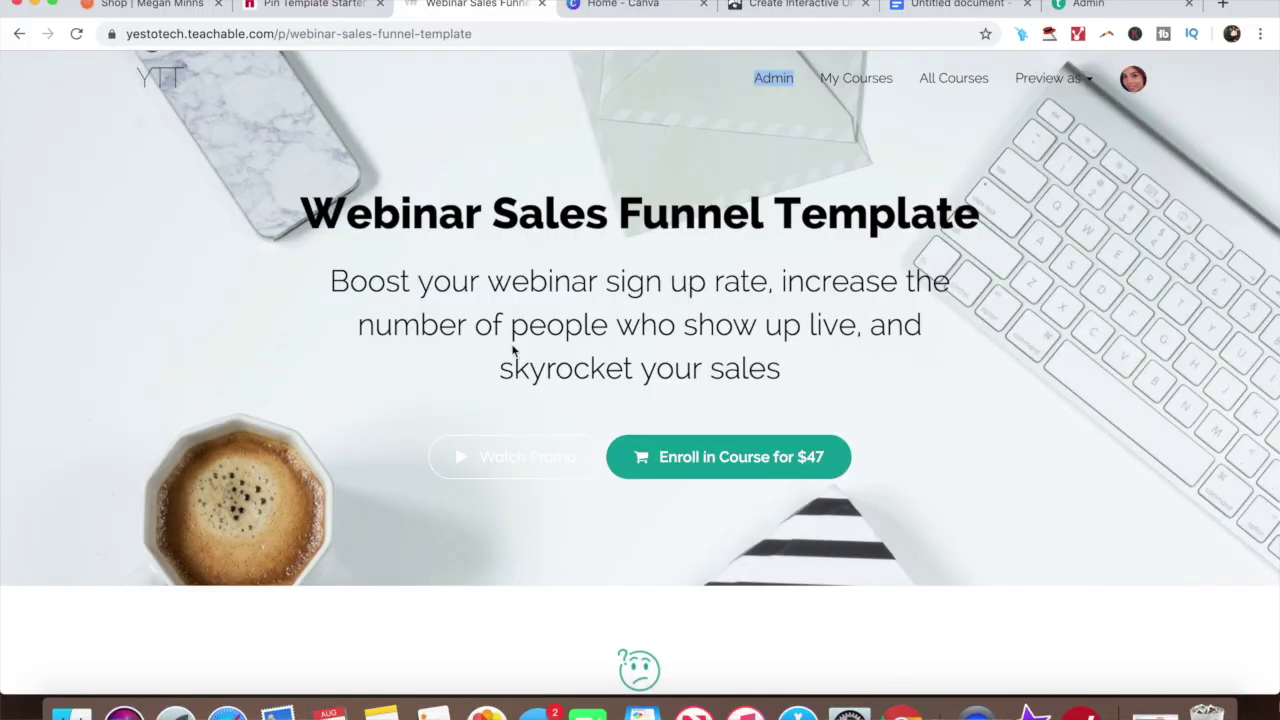
# Step: Scroll down the Webinar Sales Funnel Template sales page past 'All of that changes now!'
pyautogui.scroll(-2, 910, 425)
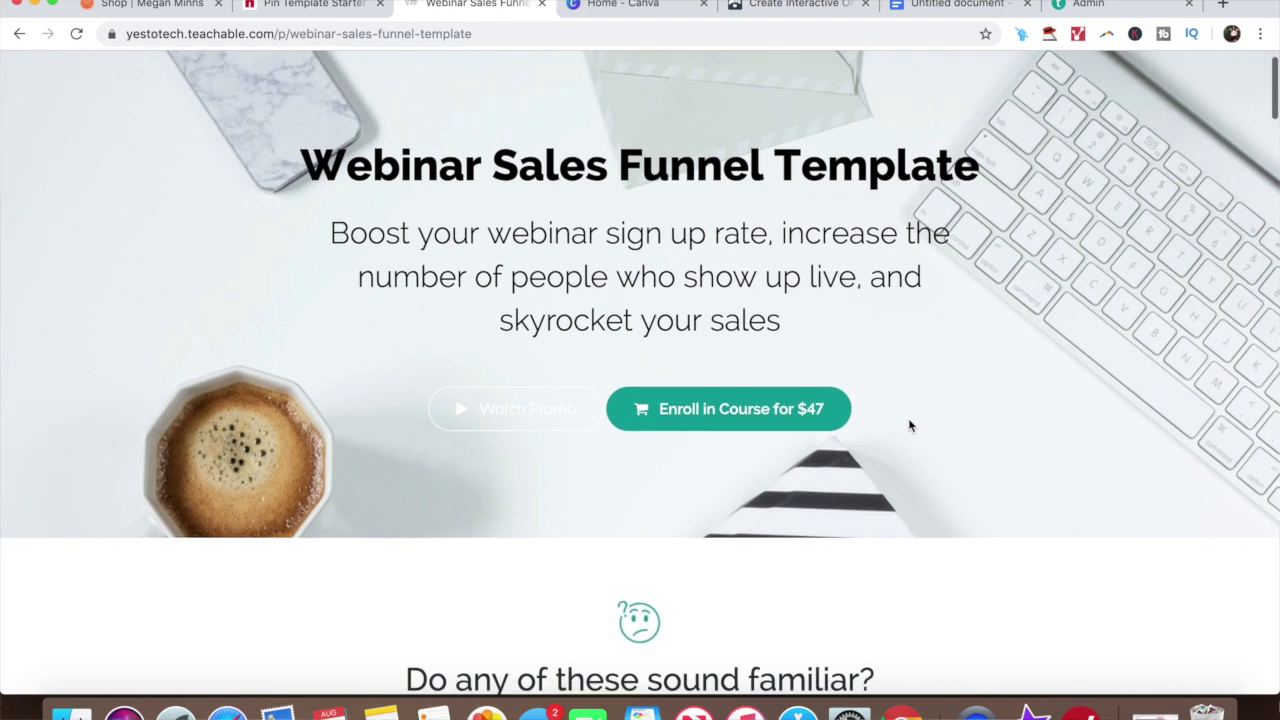
pyautogui.scroll(-3, 910, 425)
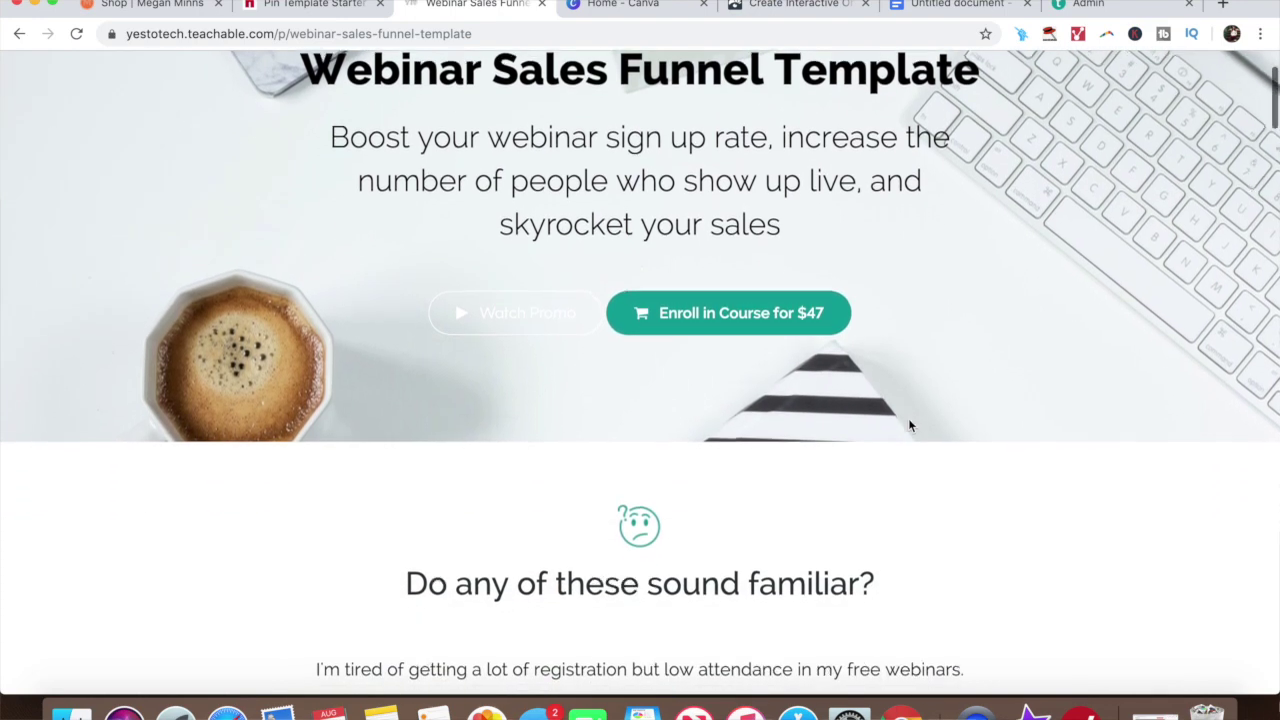
pyautogui.scroll(-1, 910, 425)
pyautogui.scroll(-4, 908, 425)
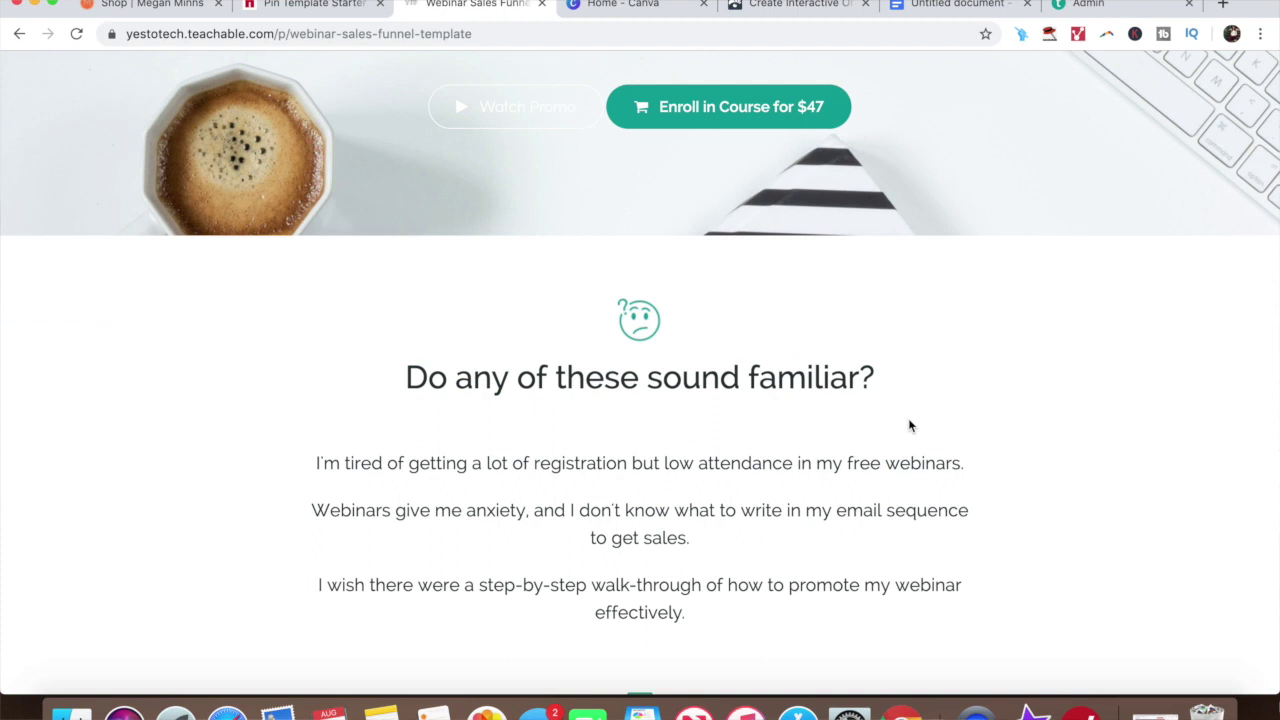
pyautogui.scroll(-1, 908, 425)
pyautogui.scroll(-5, 910, 426)
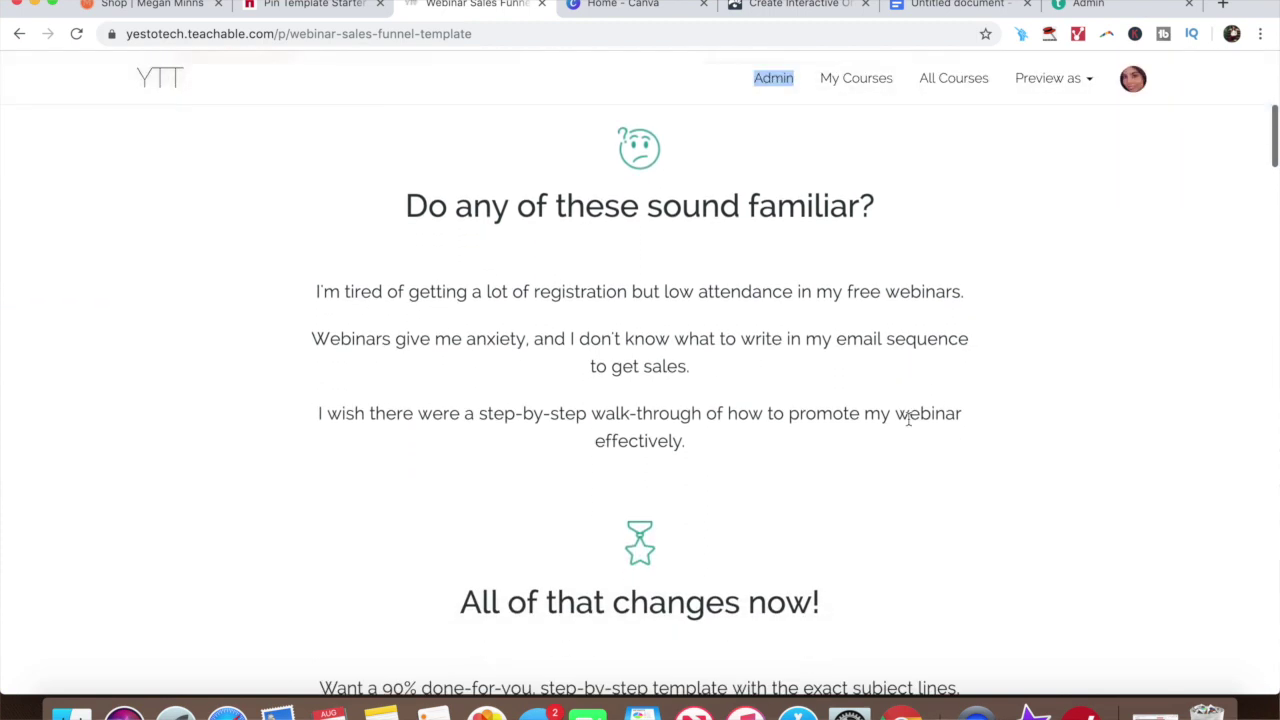
pyautogui.scroll(-10, 908, 418)
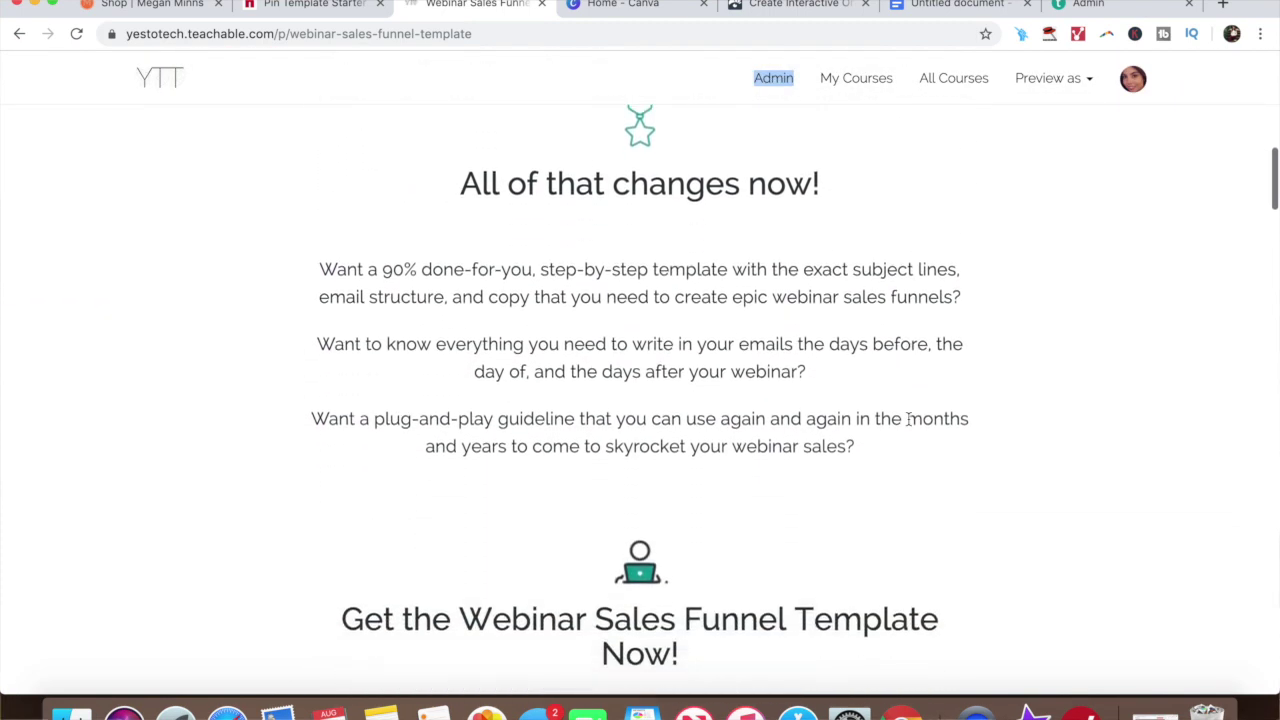
pyautogui.scroll(-6, 908, 425)
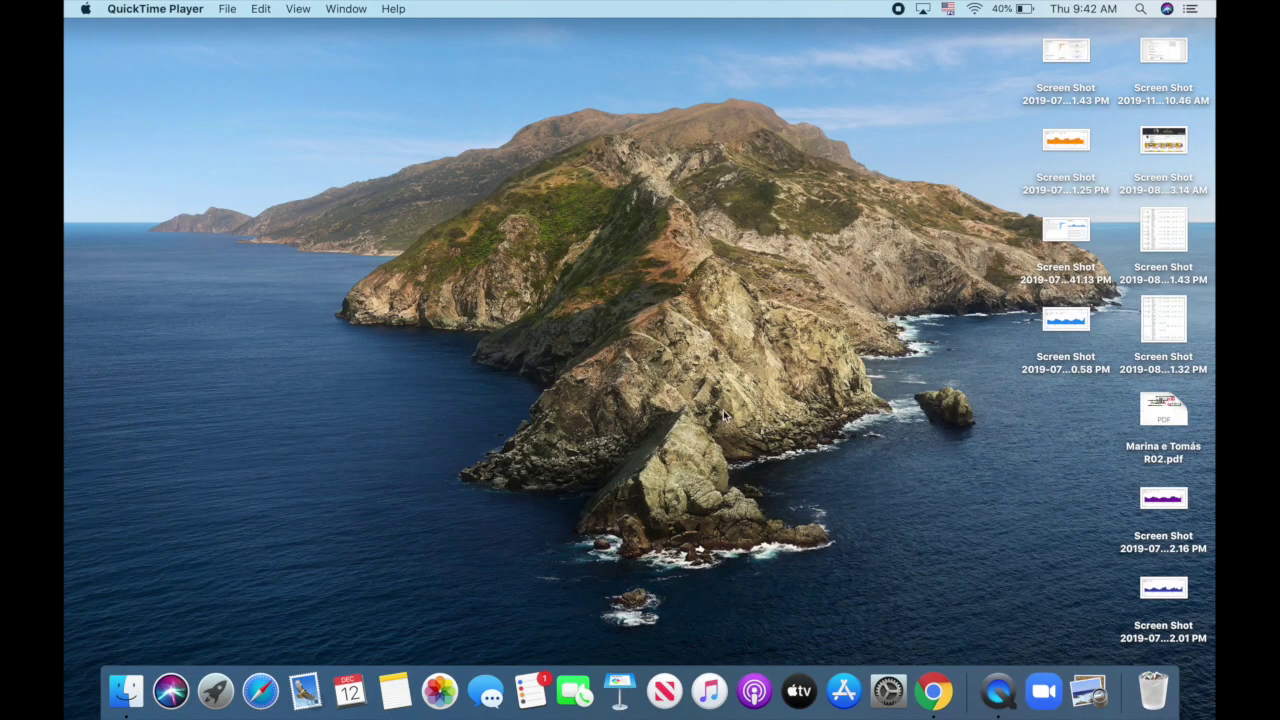
# Step: Find Keynote in Finder's Applications folder
pyautogui.click(126, 693)
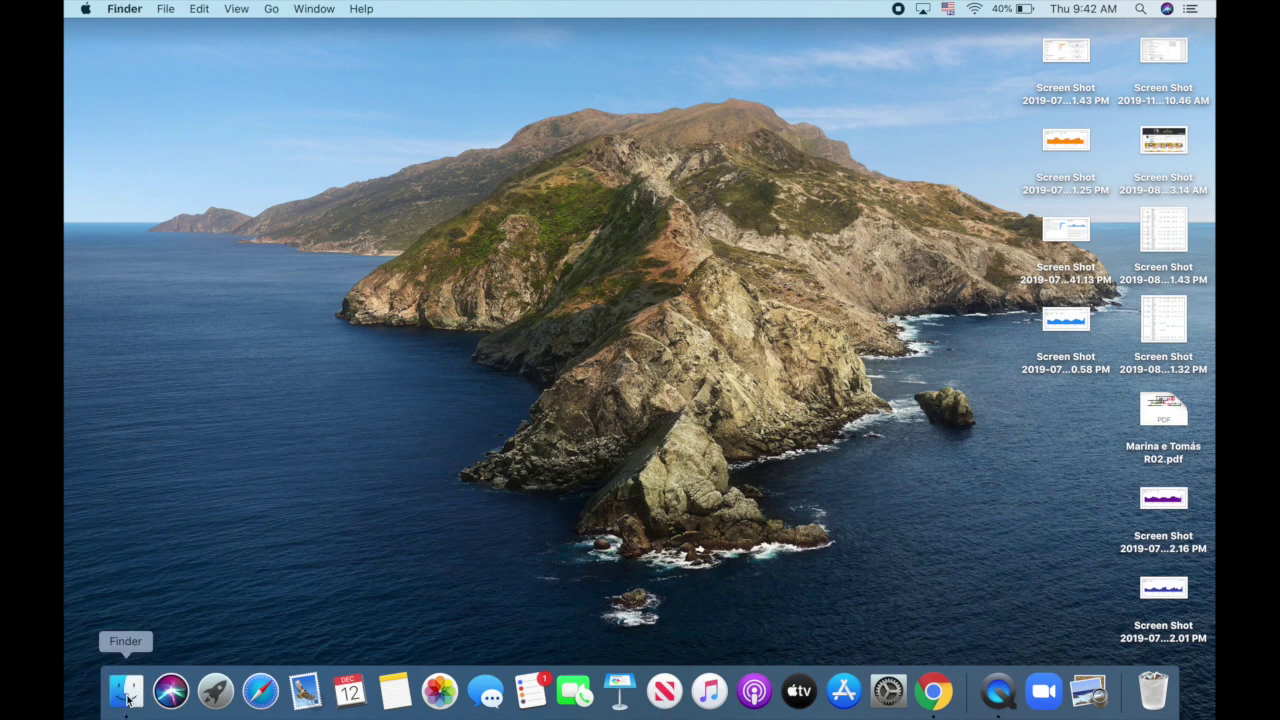
pyautogui.click(185, 156)
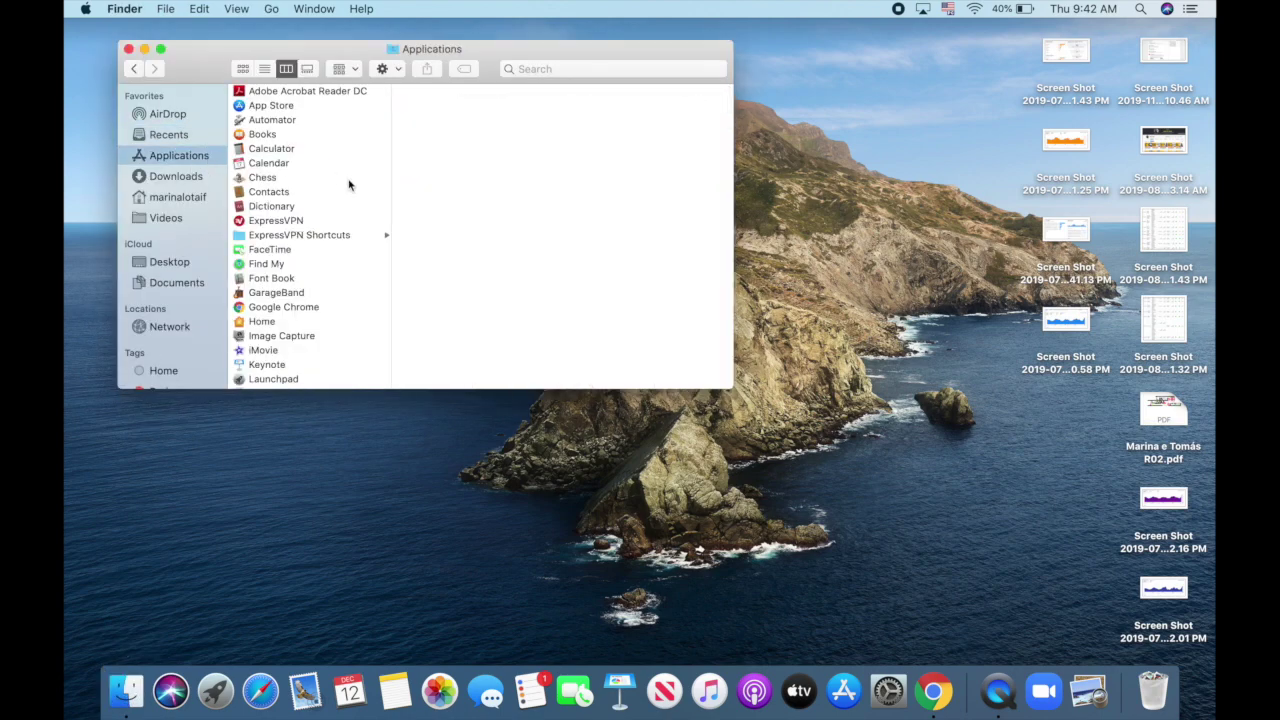
pyautogui.click(287, 366)
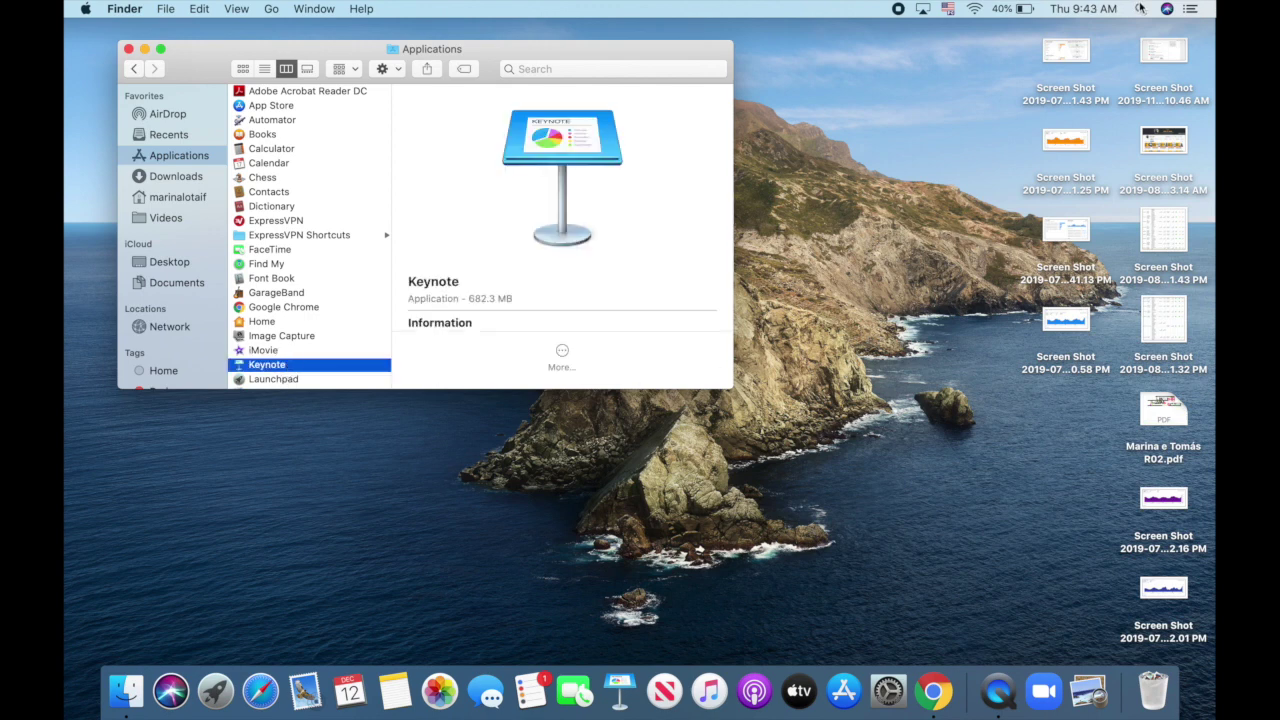
# Step: Launch Keynote through Spotlight and open 'DEMO - Traffic Takeoff Webinar' from Recents
pyautogui.click(1140, 8)
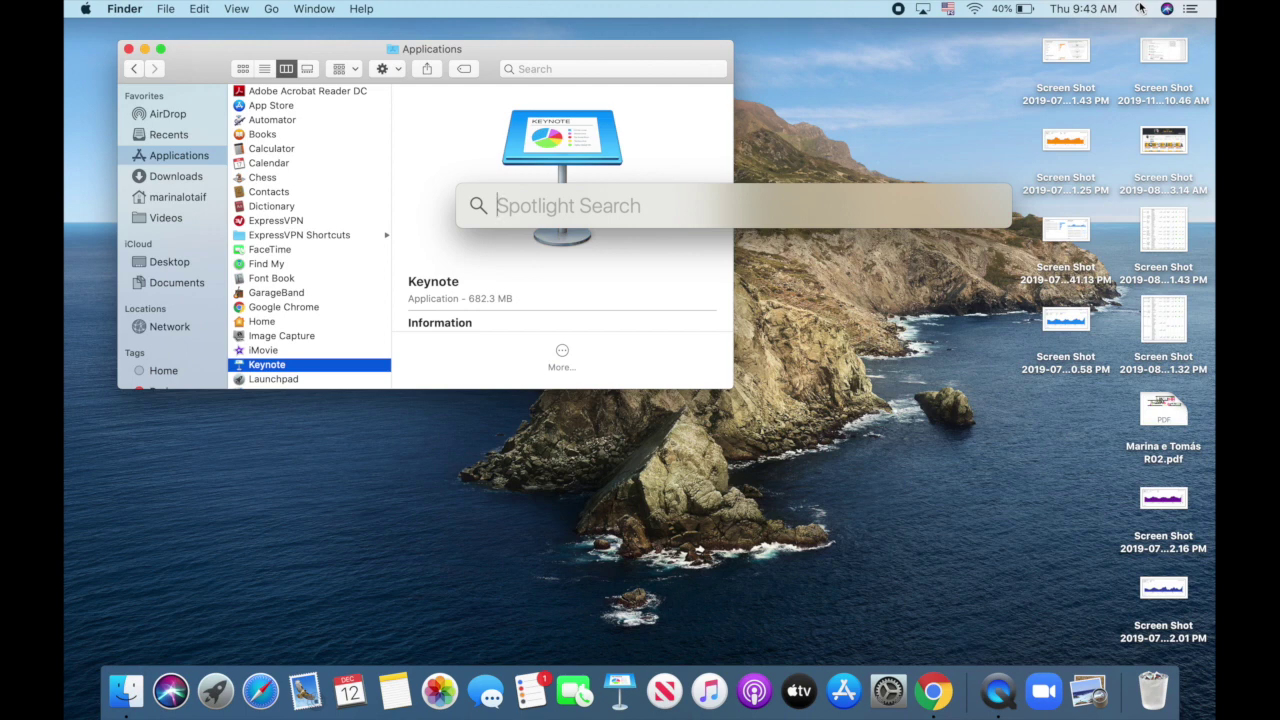
pyautogui.write('ke')
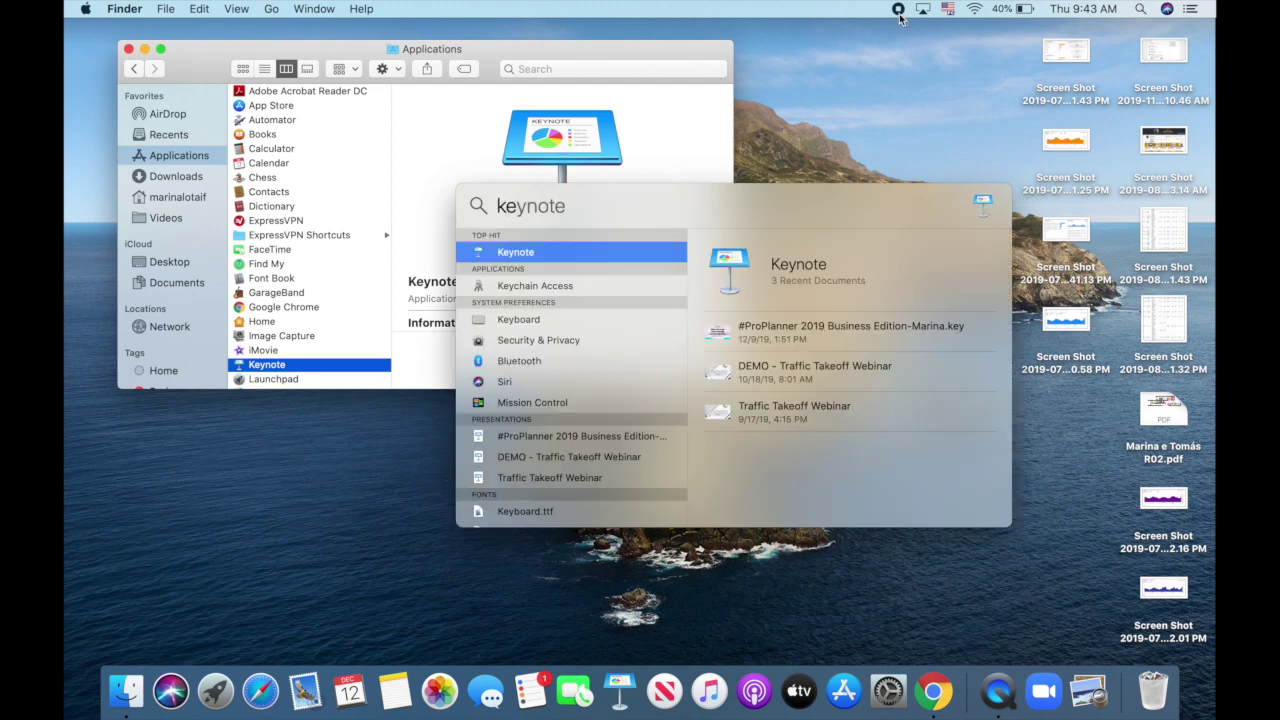
pyautogui.click(549, 253)
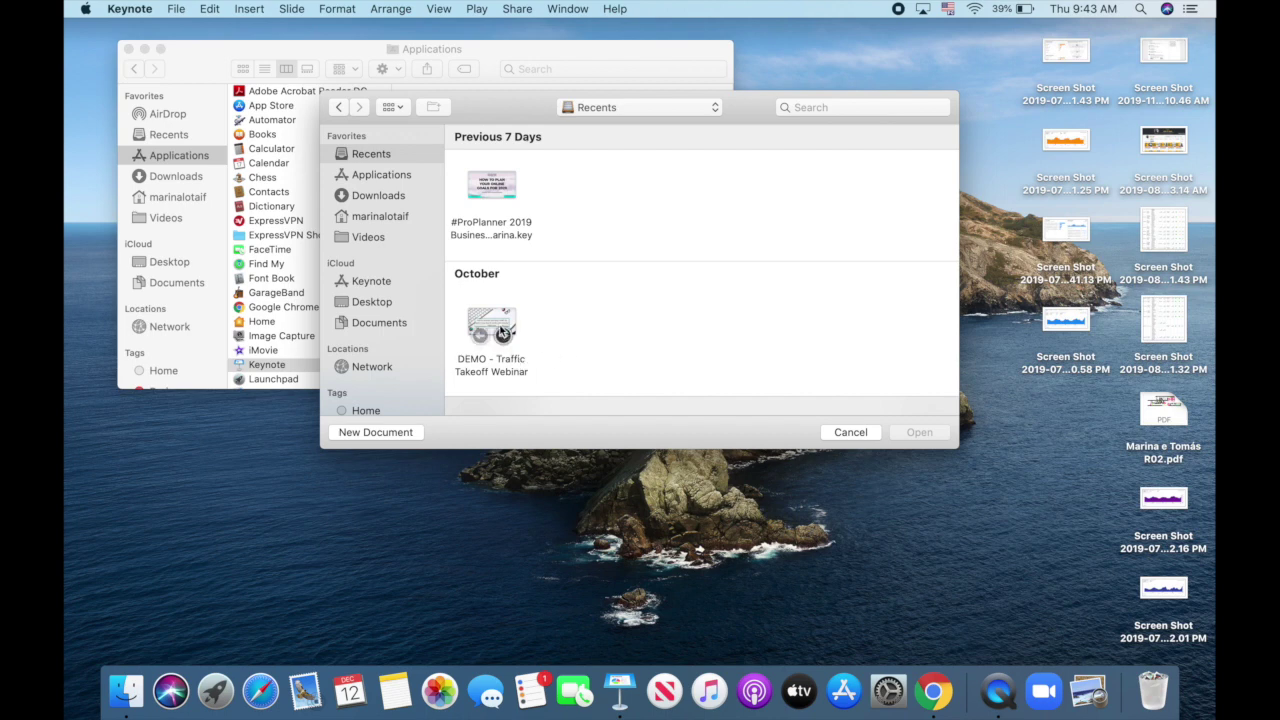
pyautogui.click(503, 332)
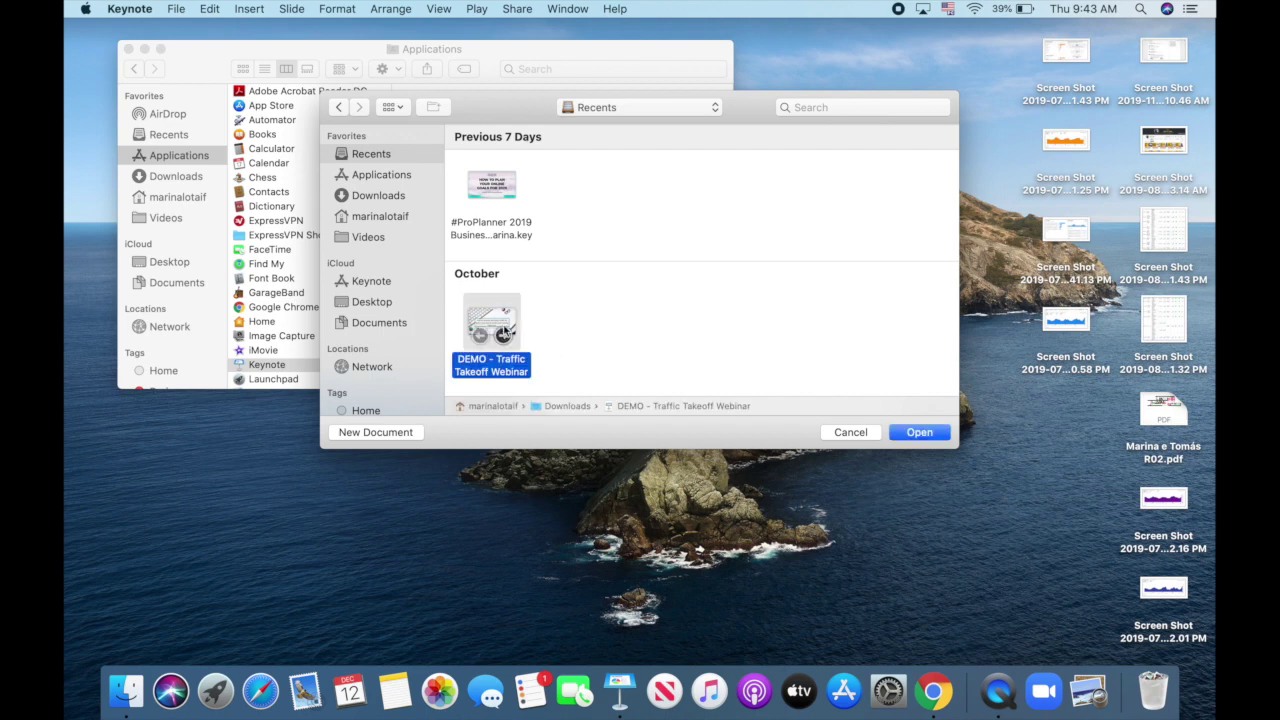
pyautogui.click(917, 433)
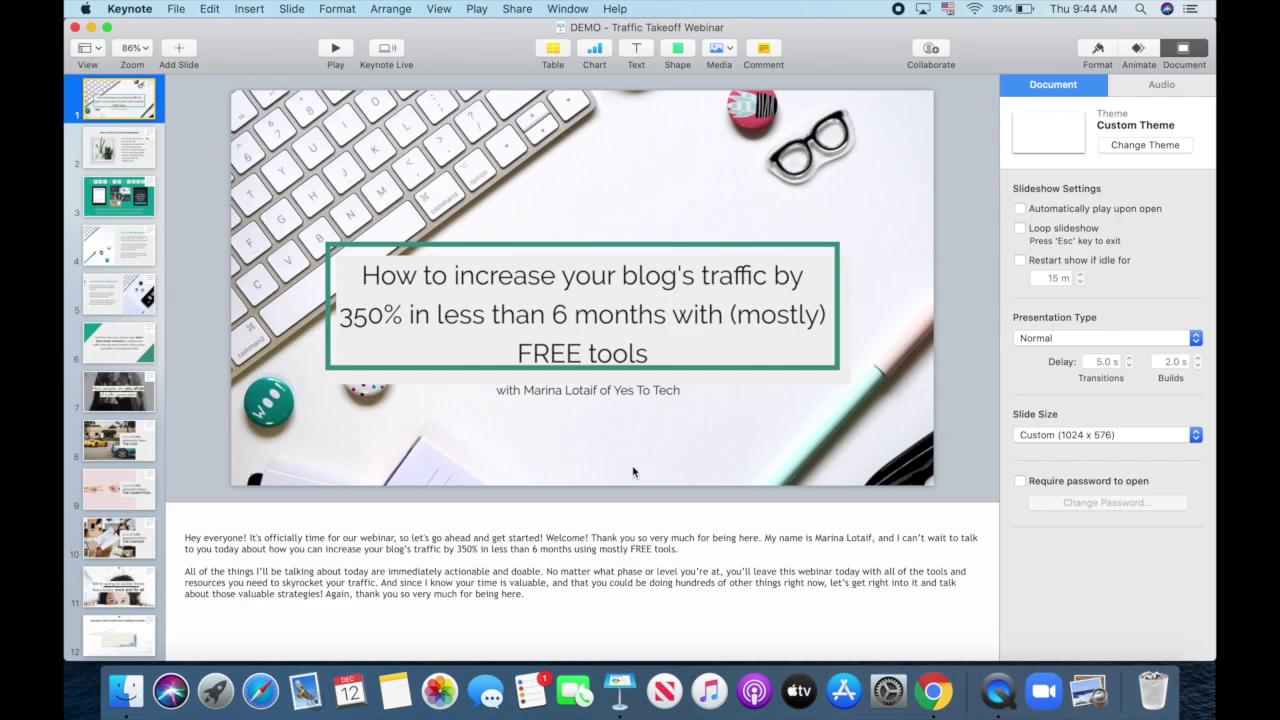
# Step: Check slides 2 and 3, return to the title slide, and enter Record Slideshow from the Audio inspector
pyautogui.click(127, 148)
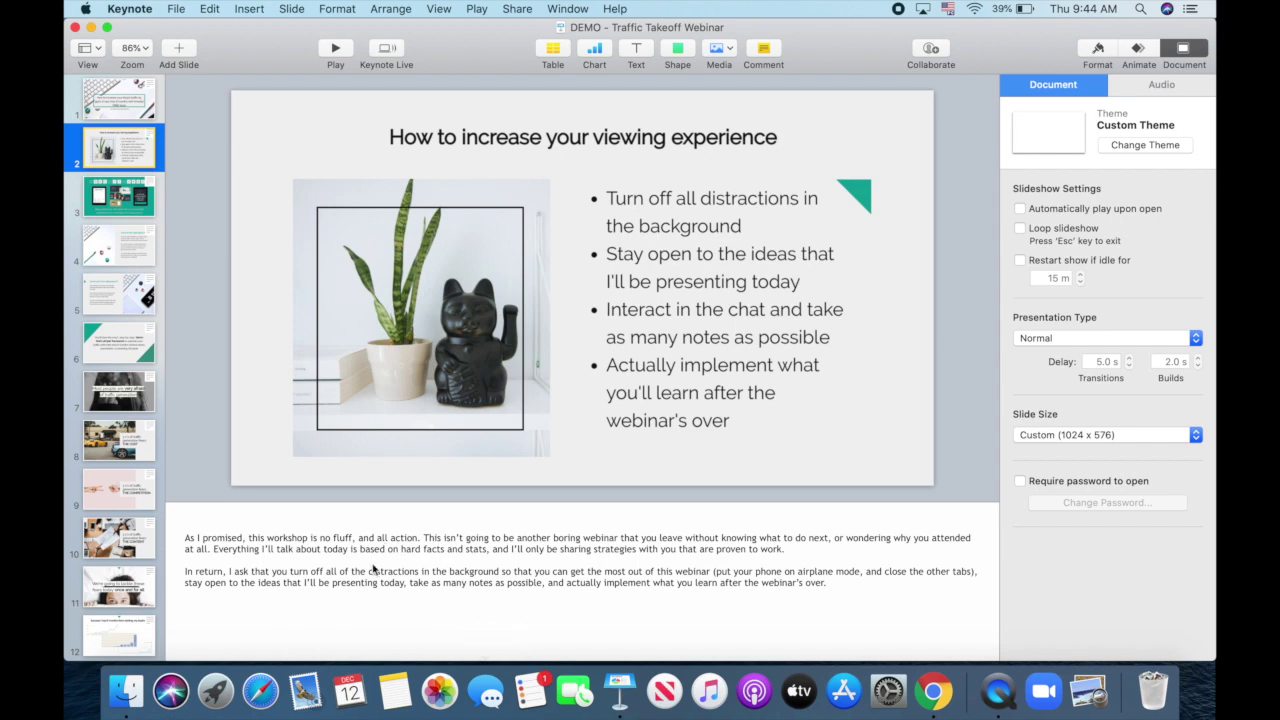
pyautogui.click(130, 206)
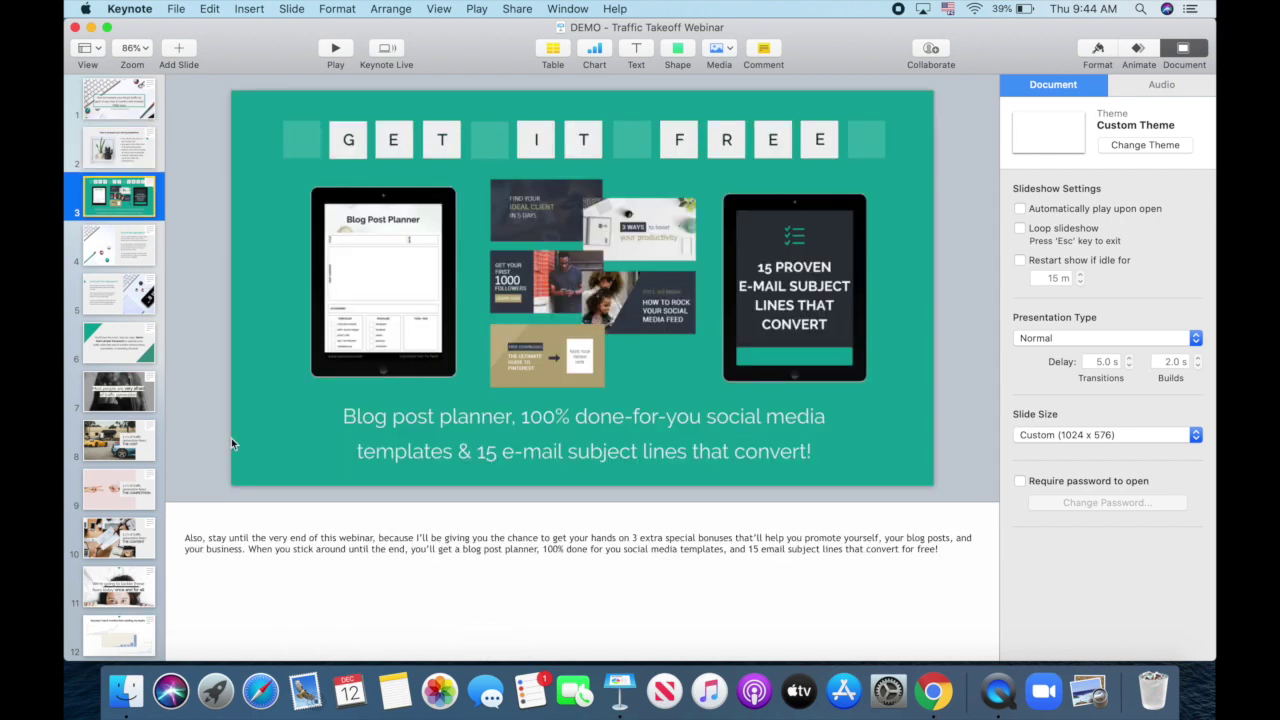
pyautogui.click(116, 110)
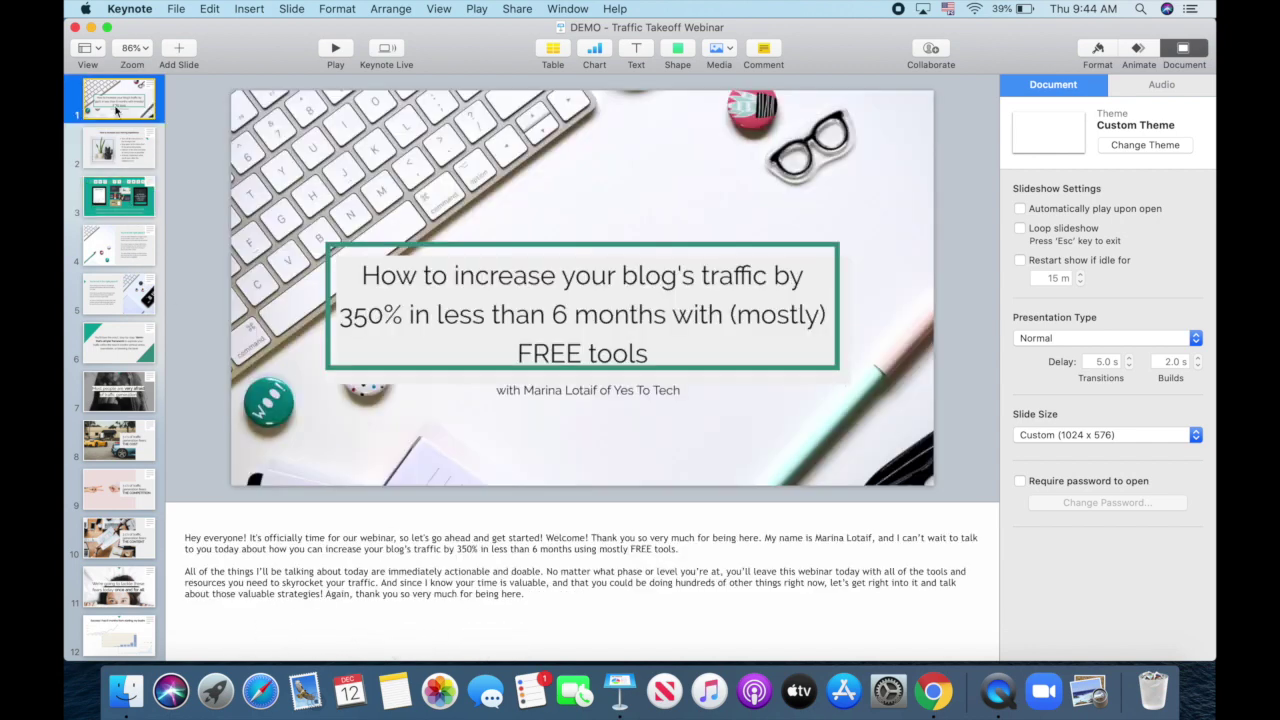
pyautogui.click(1163, 85)
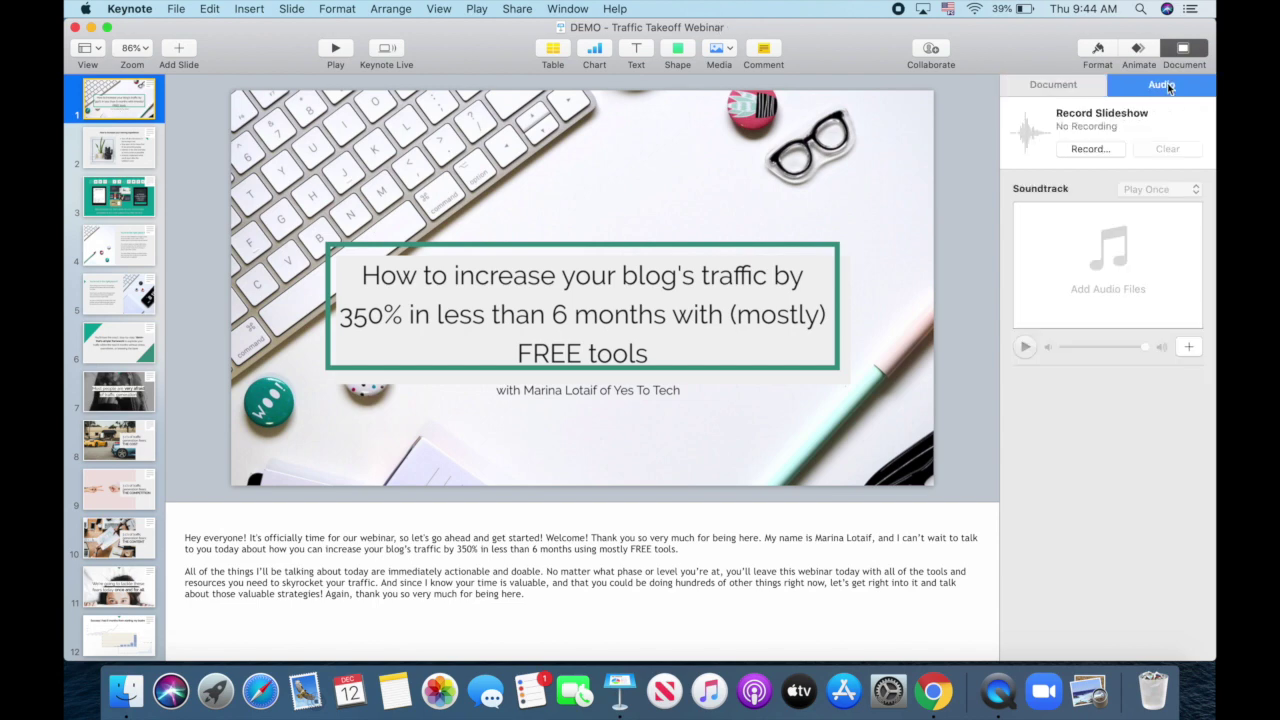
pyautogui.click(1090, 149)
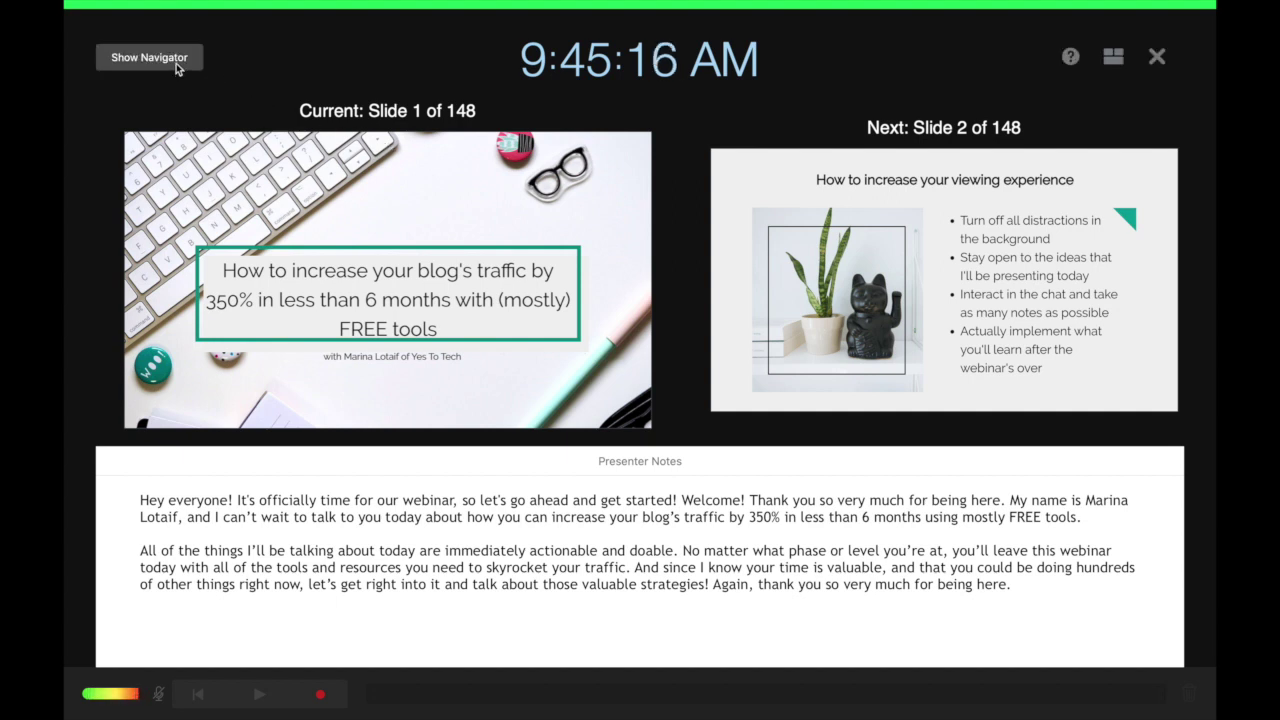
pyautogui.click(176, 63)
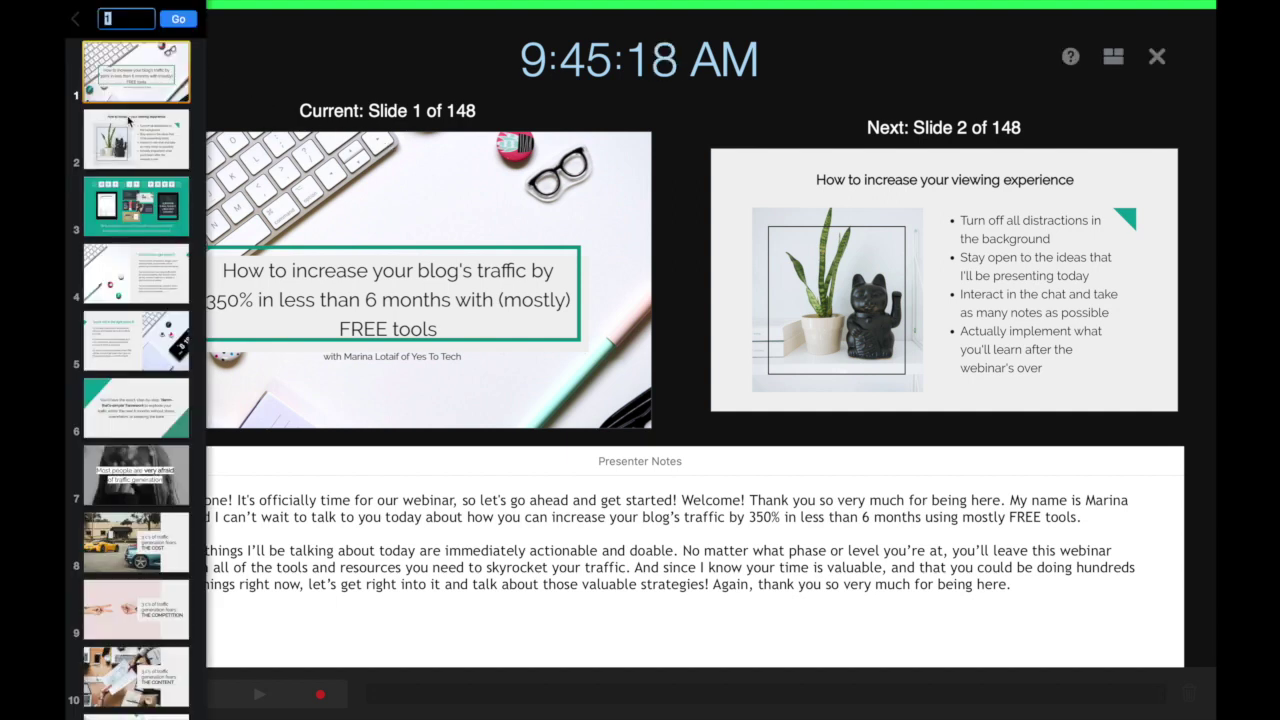
pyautogui.click(126, 136)
pyautogui.click(114, 232)
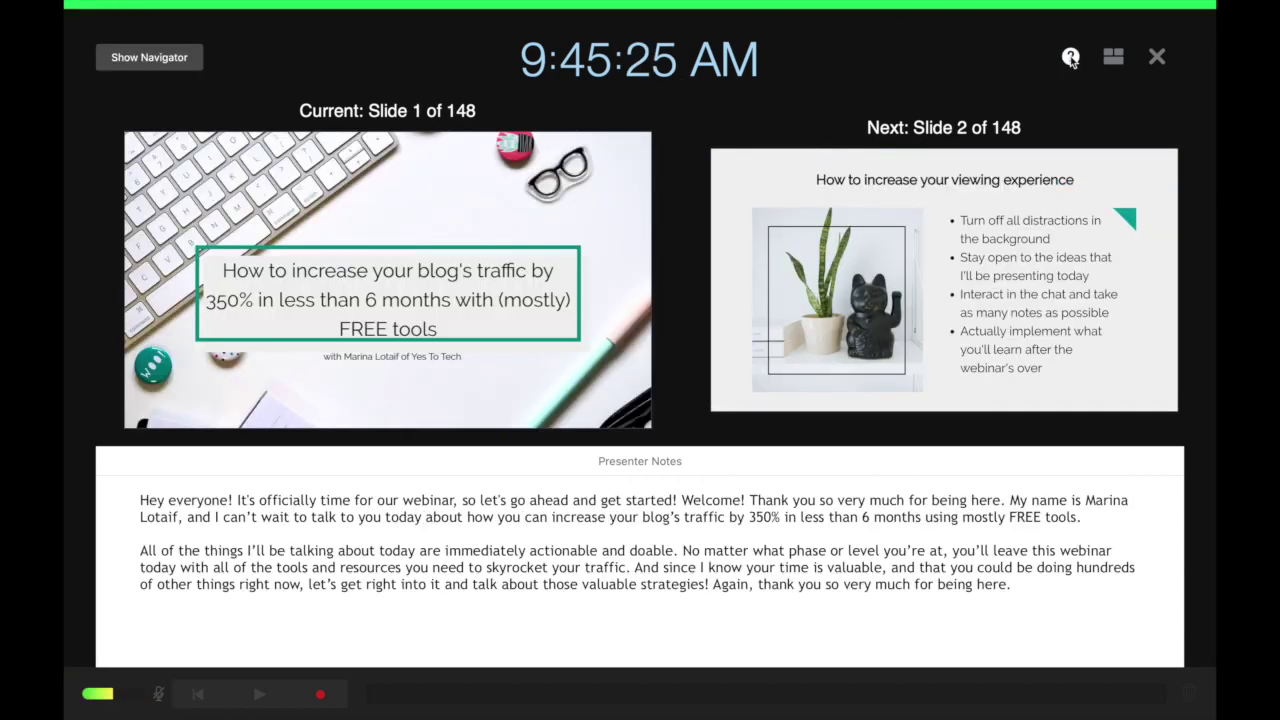
pyautogui.click(1070, 57)
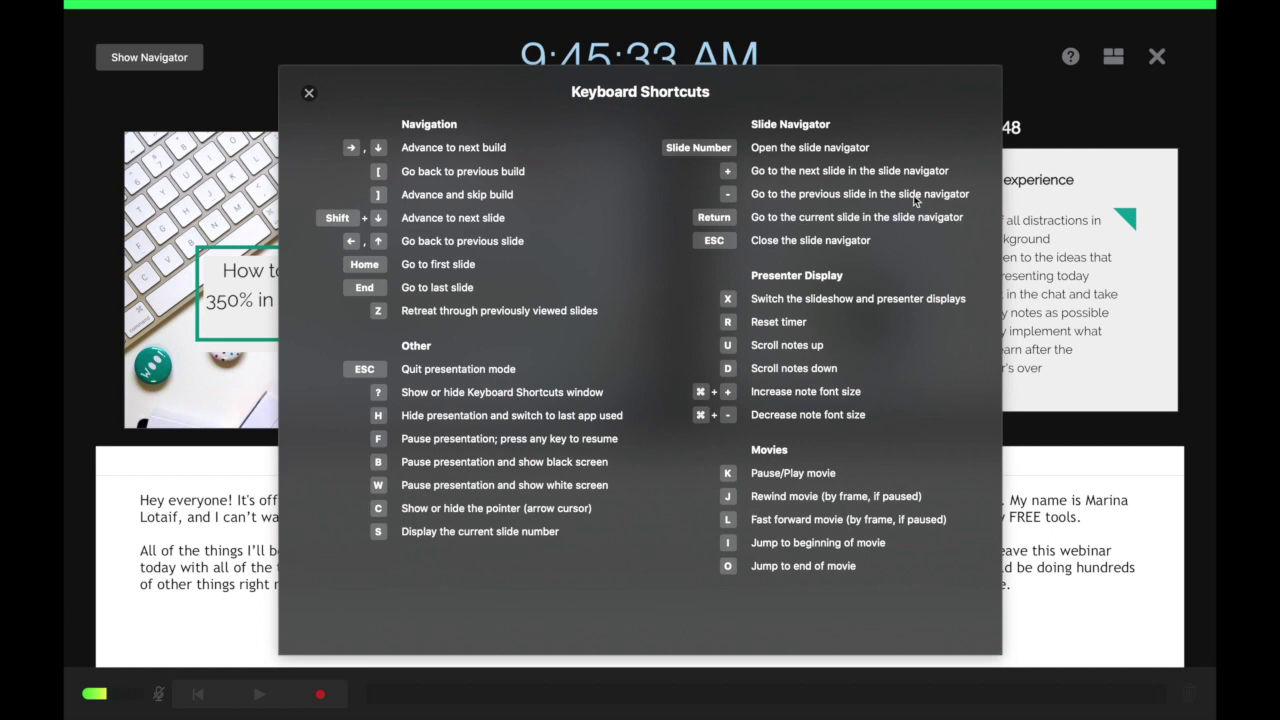
pyautogui.click(1113, 57)
pyautogui.click(1113, 57)
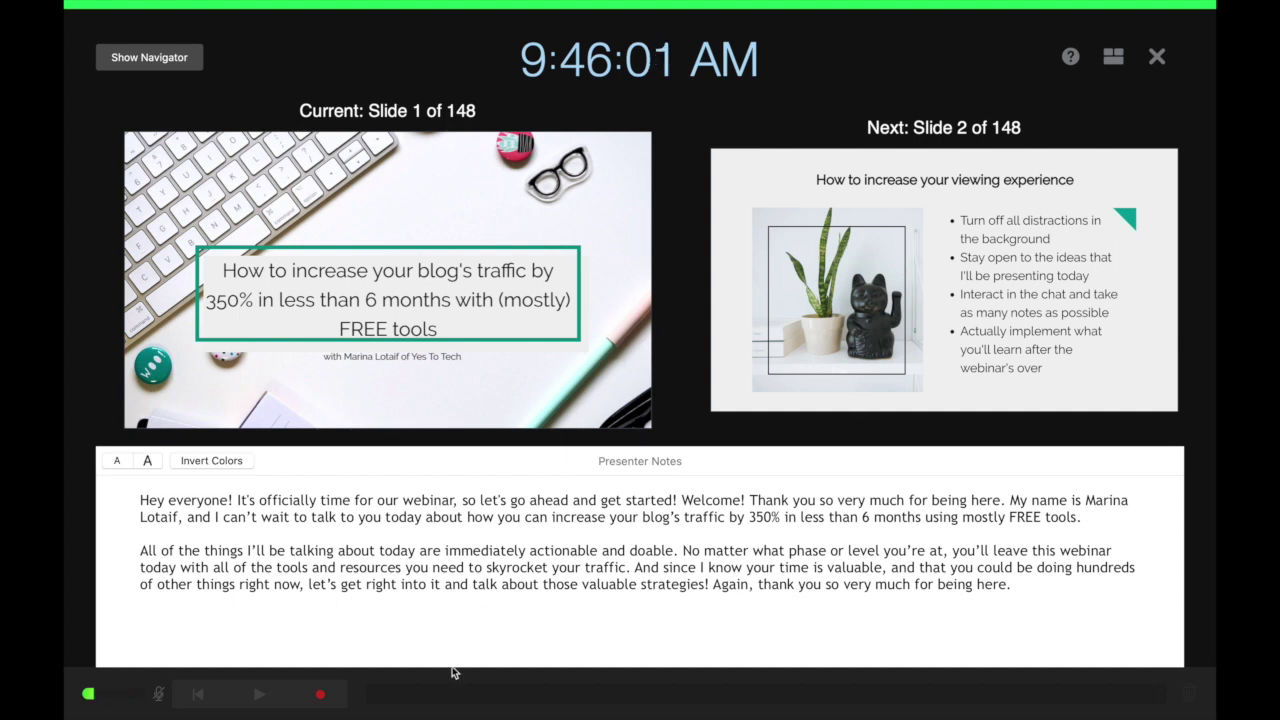
# Step: Record narration over slide 1, advance to slide 2, stop recording and exit the recording view
pyautogui.click(322, 697)
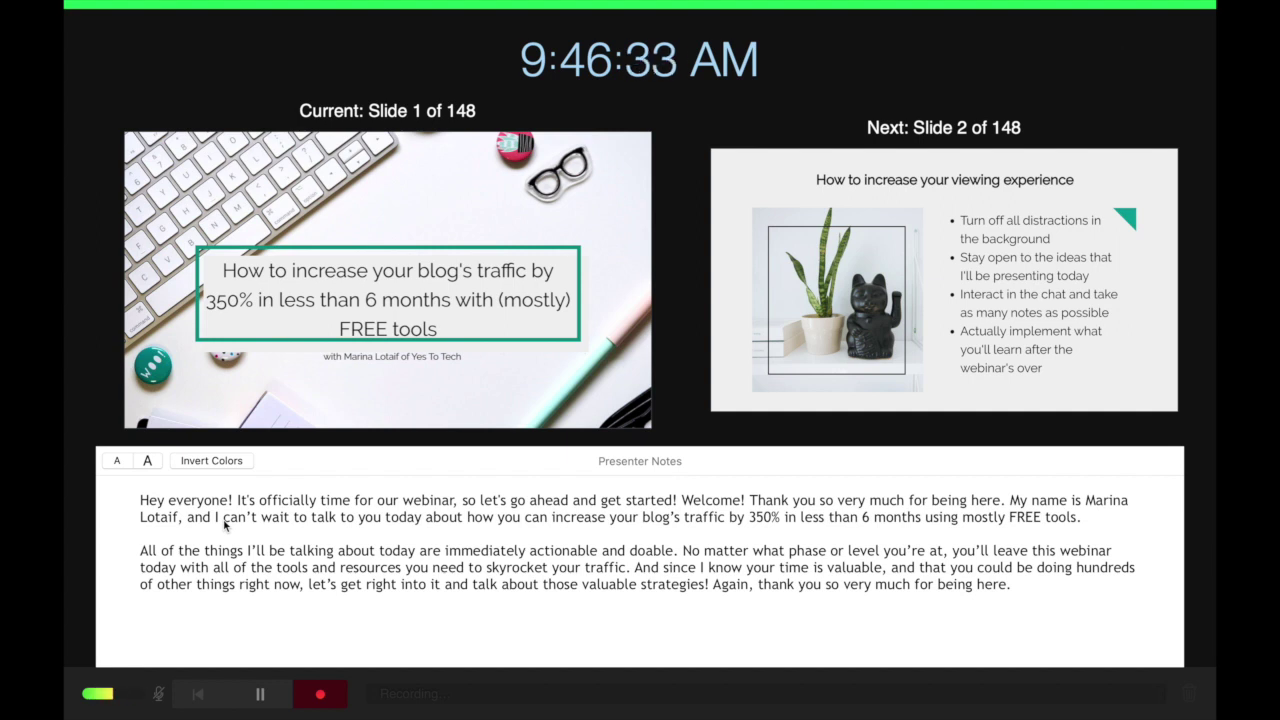
pyautogui.press('Right')
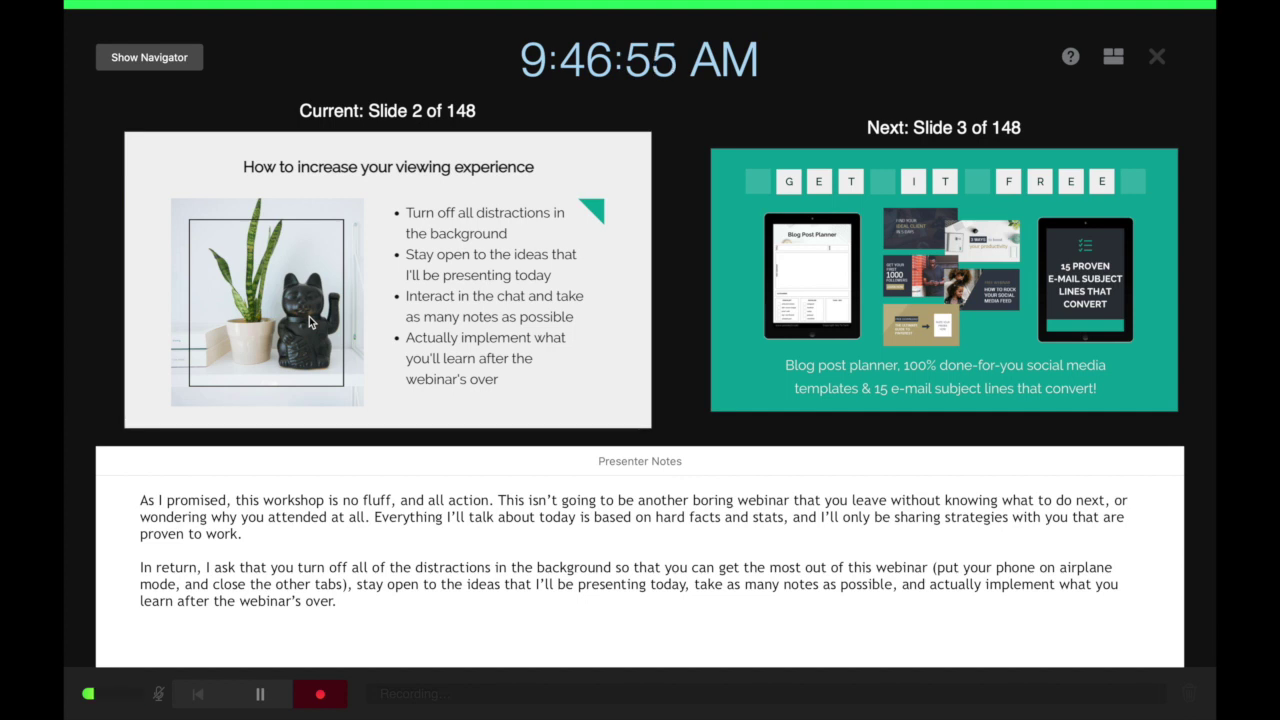
pyautogui.moveTo(325, 458)
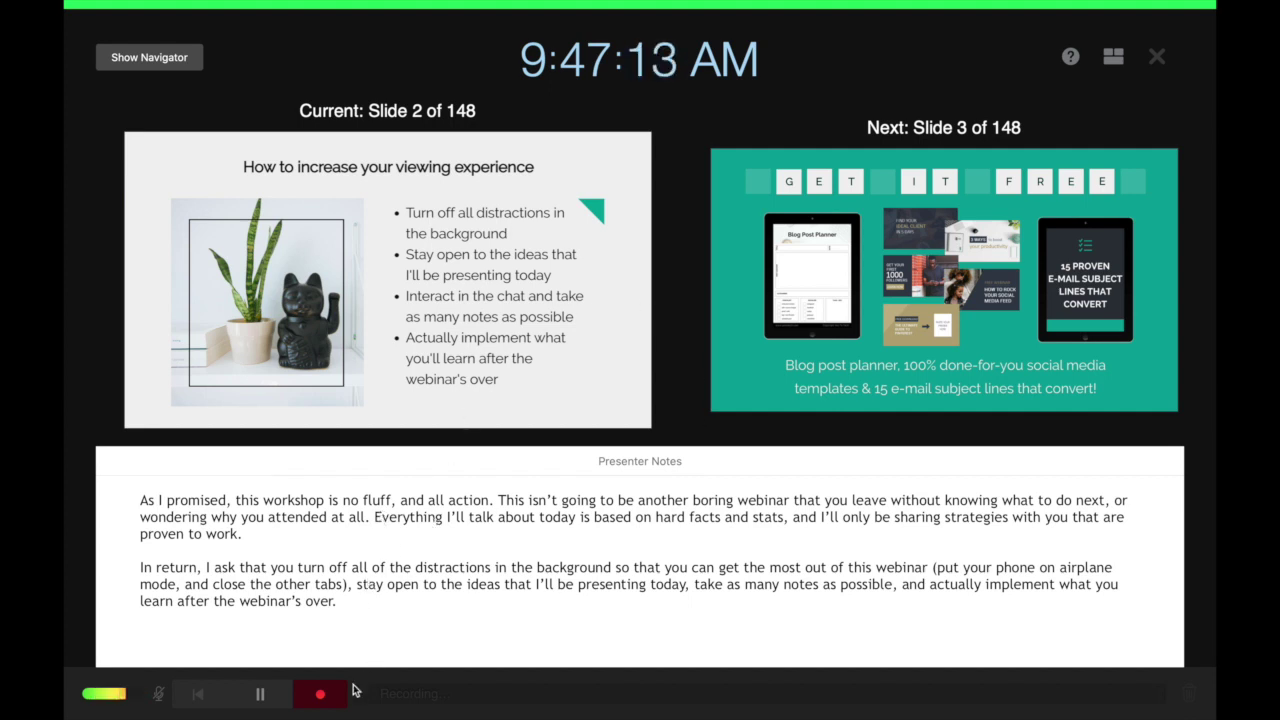
pyautogui.click(322, 694)
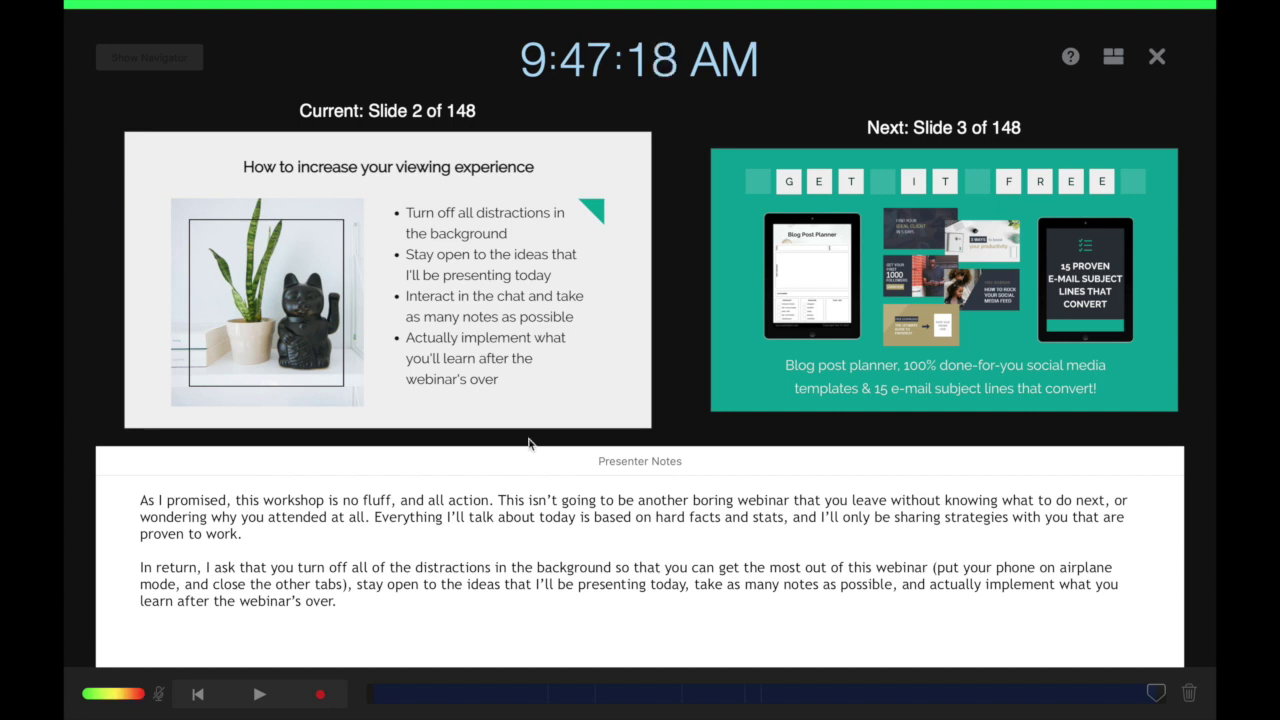
pyautogui.click(1157, 56)
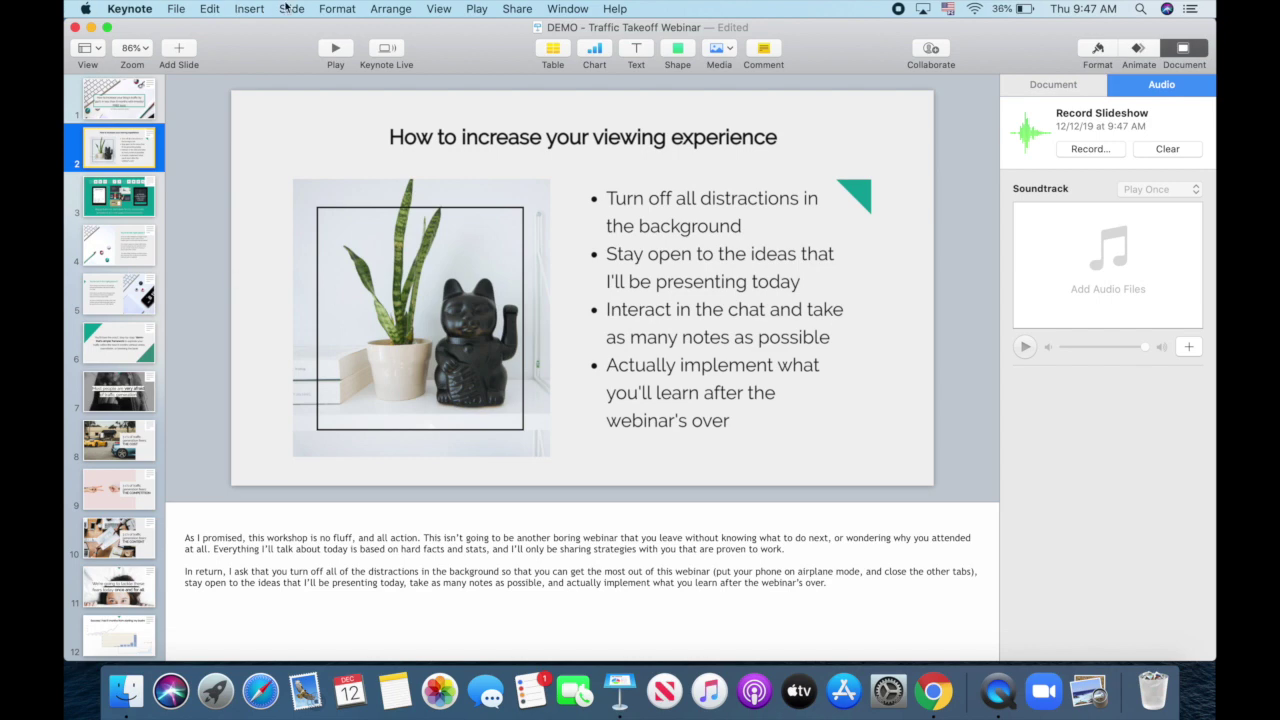
# Step: Export a movie via File > Export To > Movie using Slideshow Recording playback at 1080p
pyautogui.click(186, 9)
pyautogui.moveTo(207, 176)
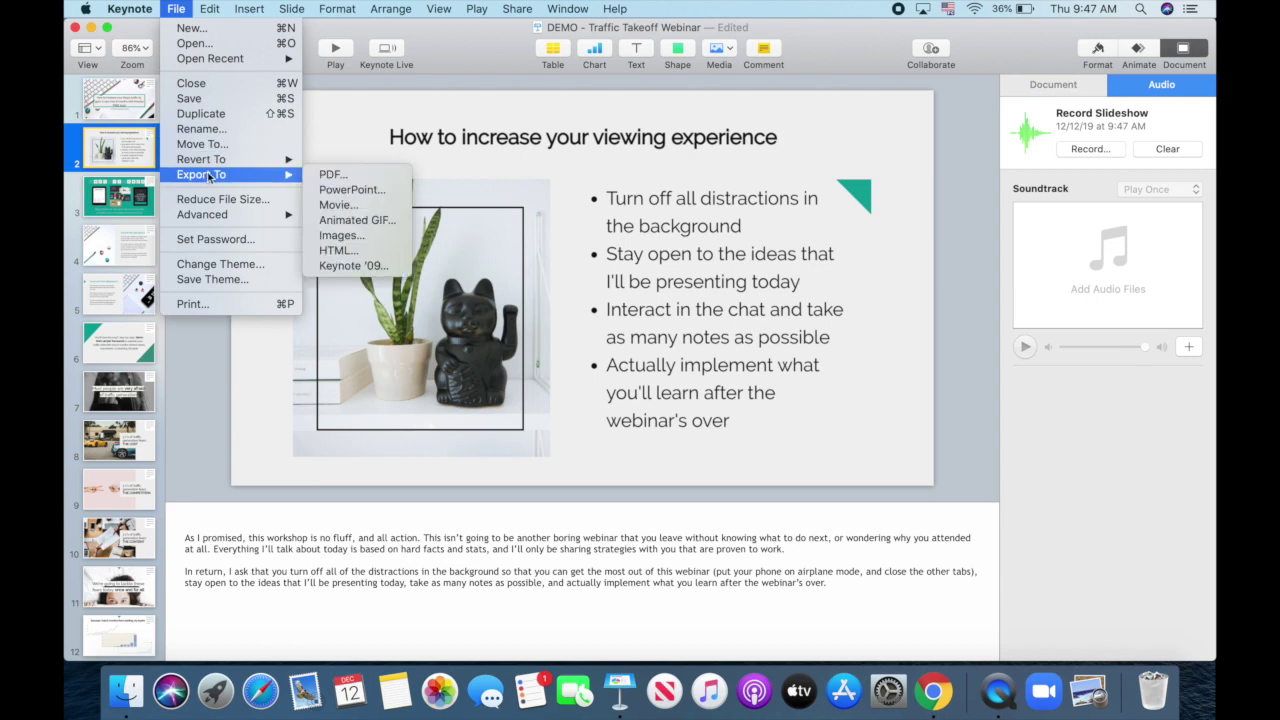
pyautogui.click(338, 205)
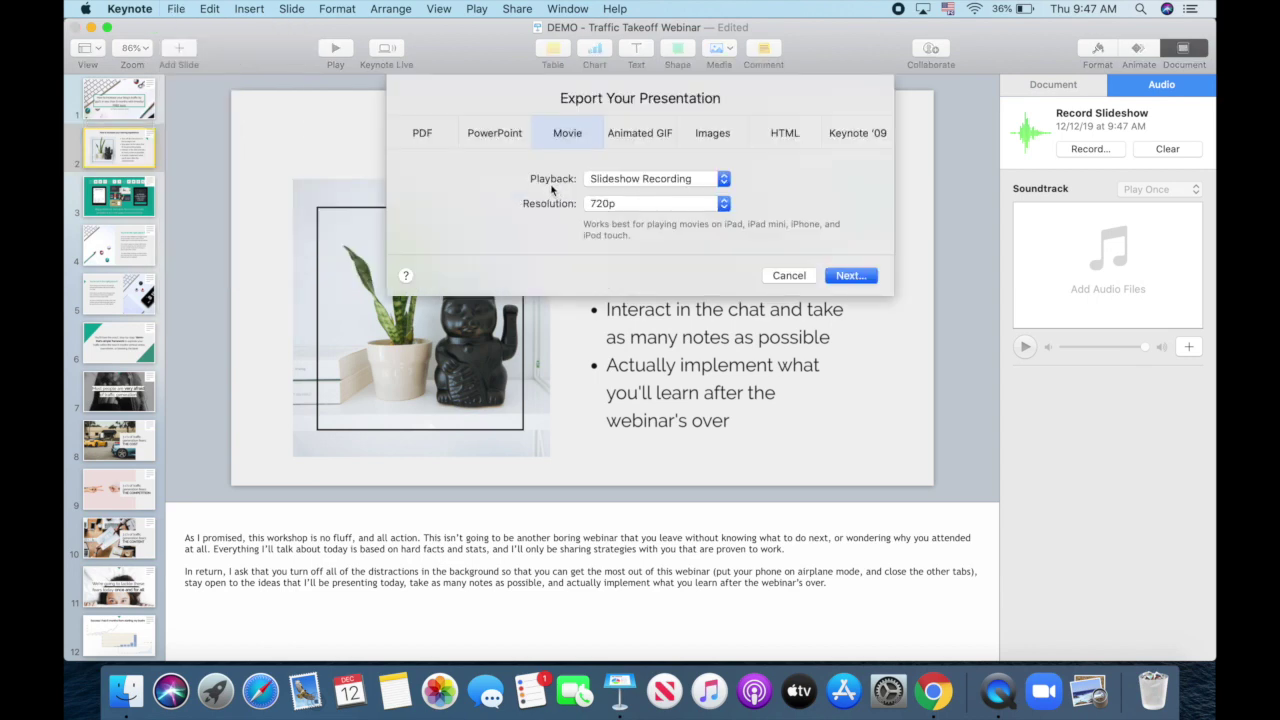
pyautogui.click(634, 206)
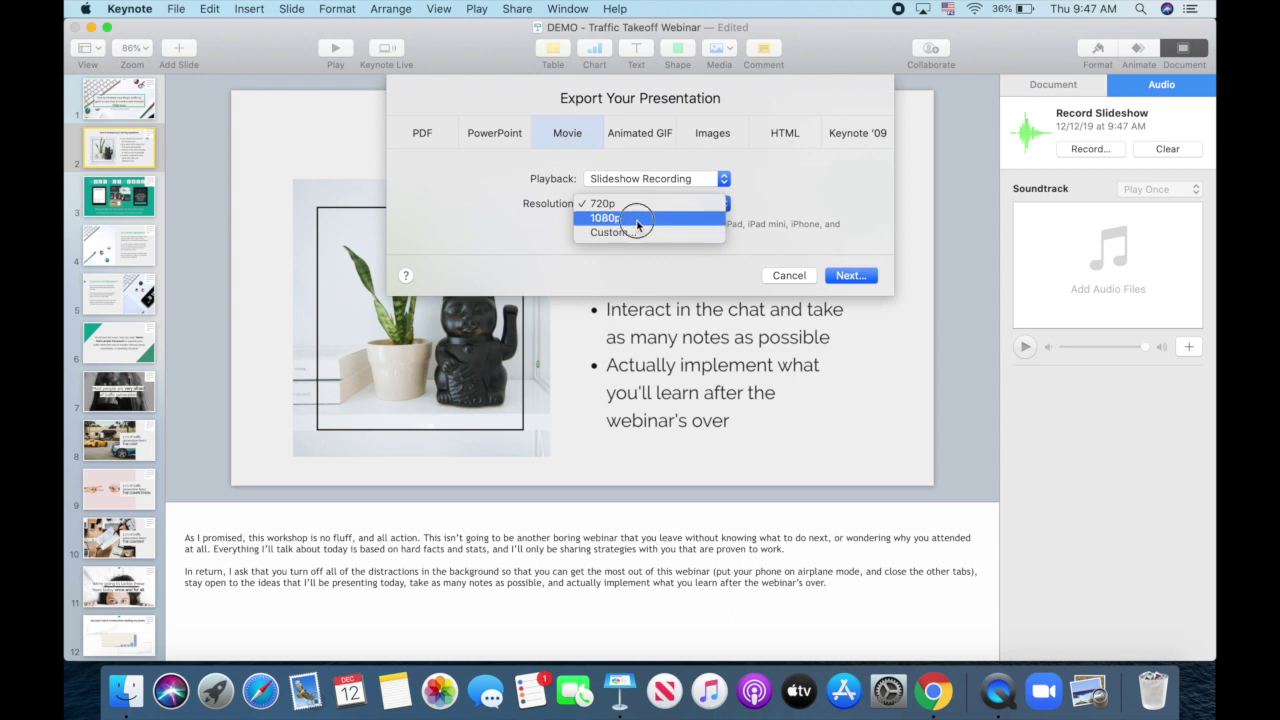
pyautogui.click(636, 219)
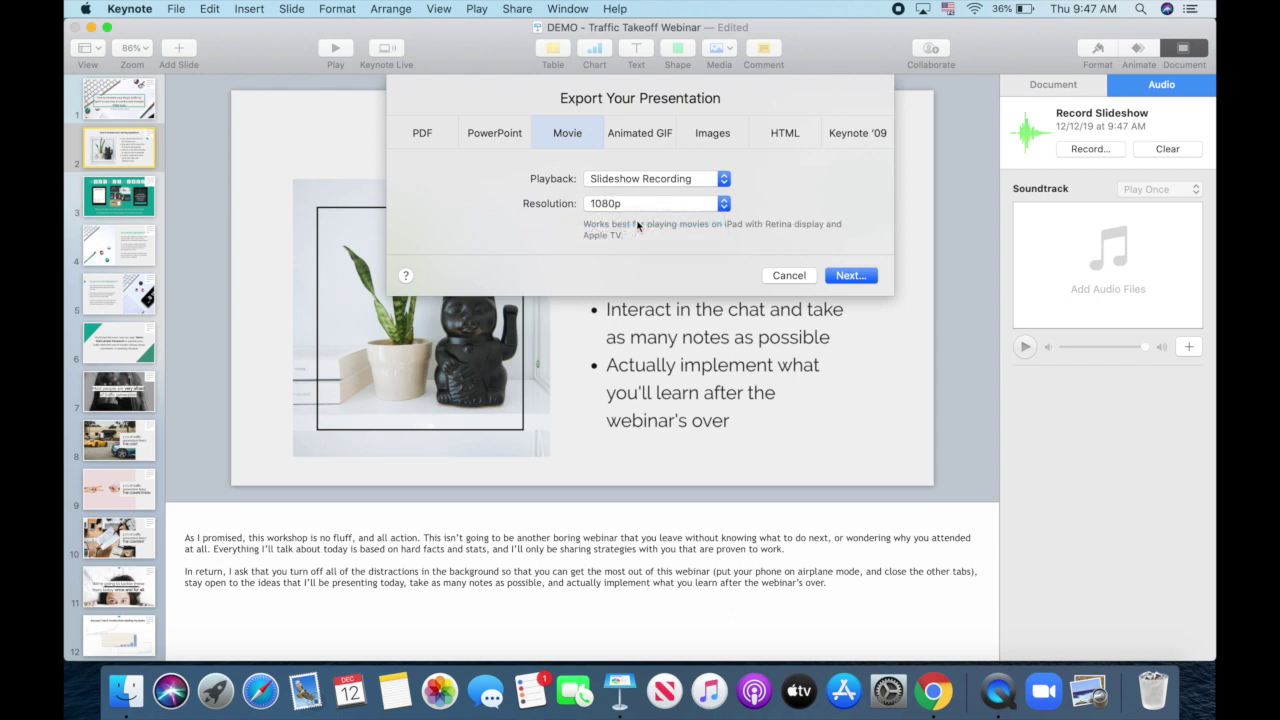
pyautogui.click(850, 275)
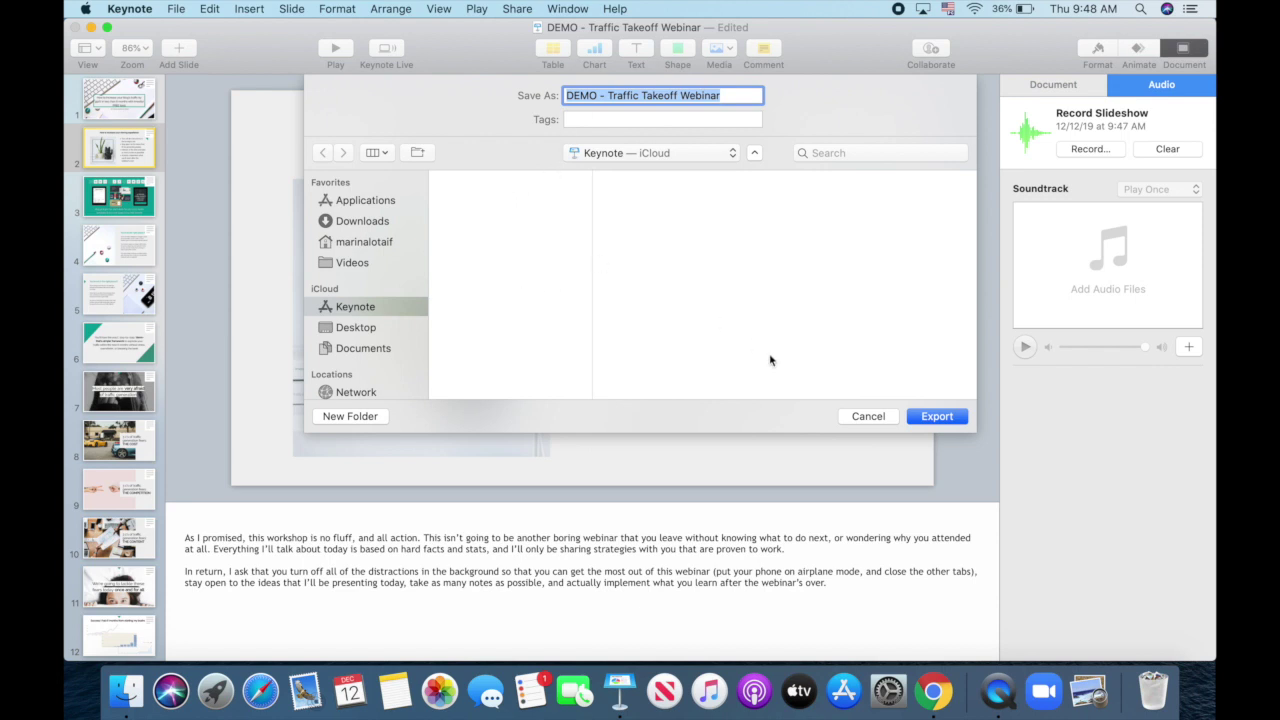
pyautogui.click(932, 417)
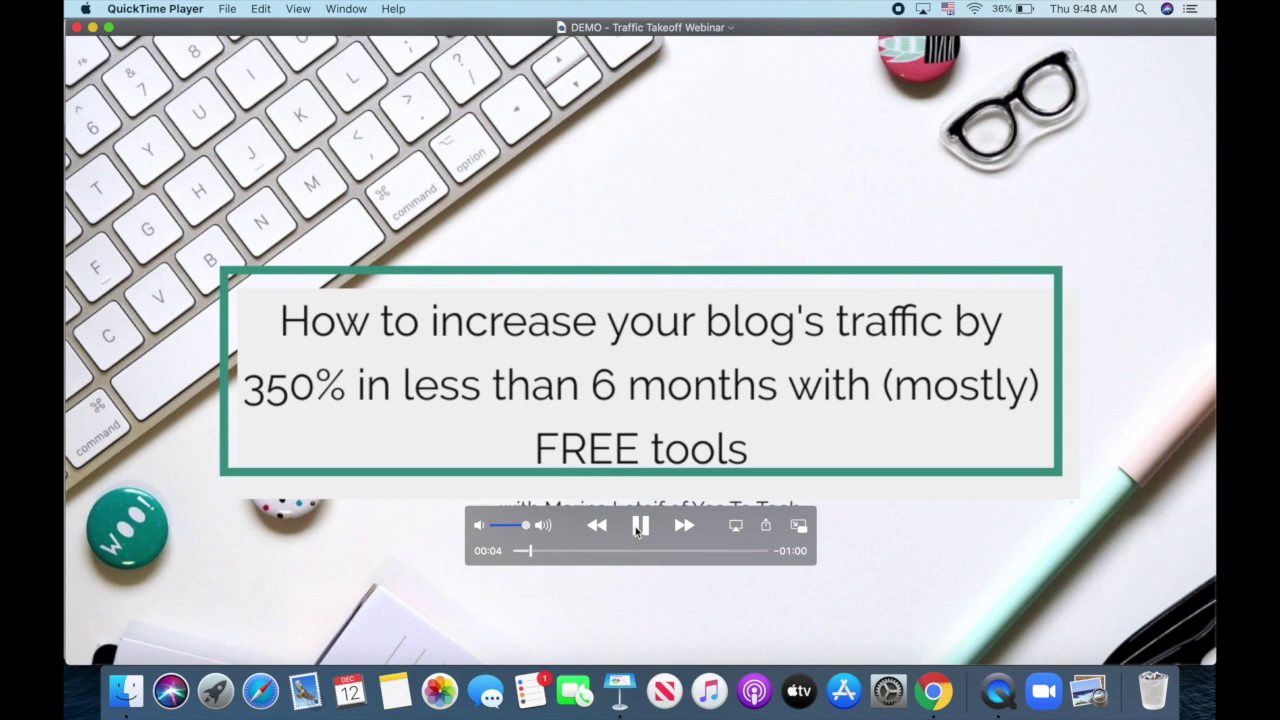
# Step: Pause the exported webinar movie a few seconds into playback
pyautogui.click(639, 528)
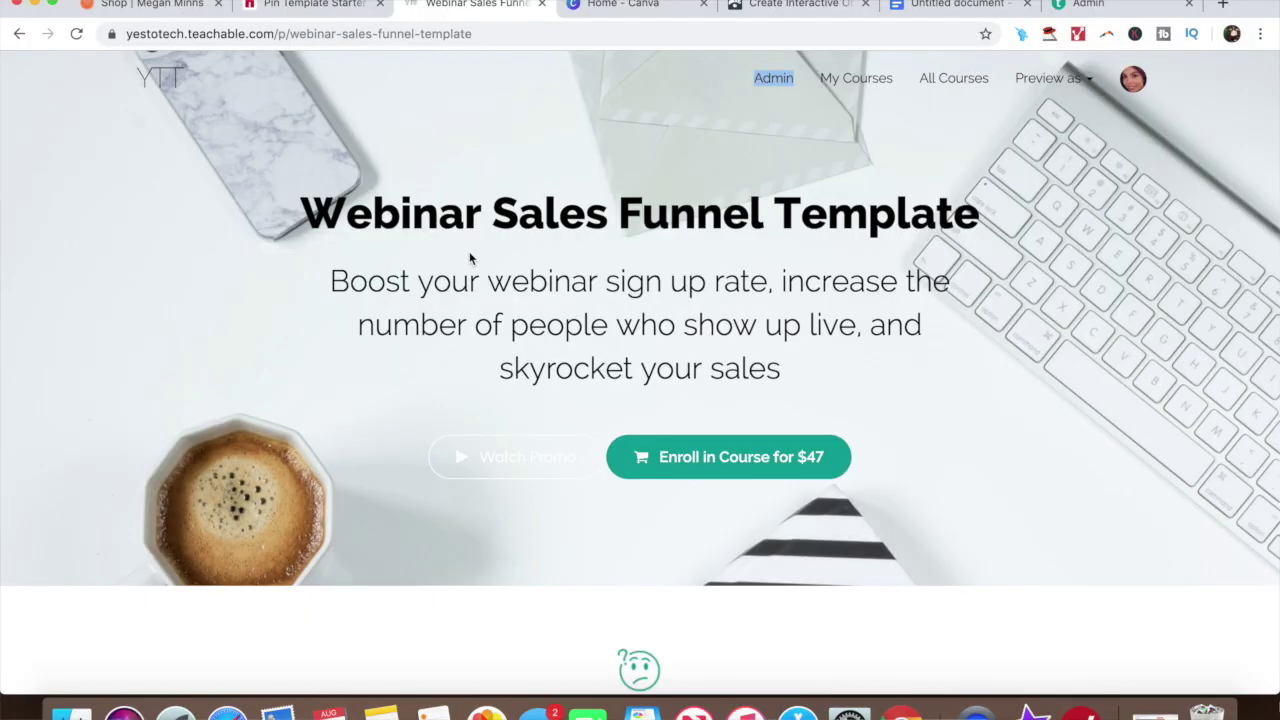
# Step: Scroll past 'Do any of these sound familiar?' and 'All of that changes now!' to the Get the Template Now! section
pyautogui.scroll(-3, 908, 426)
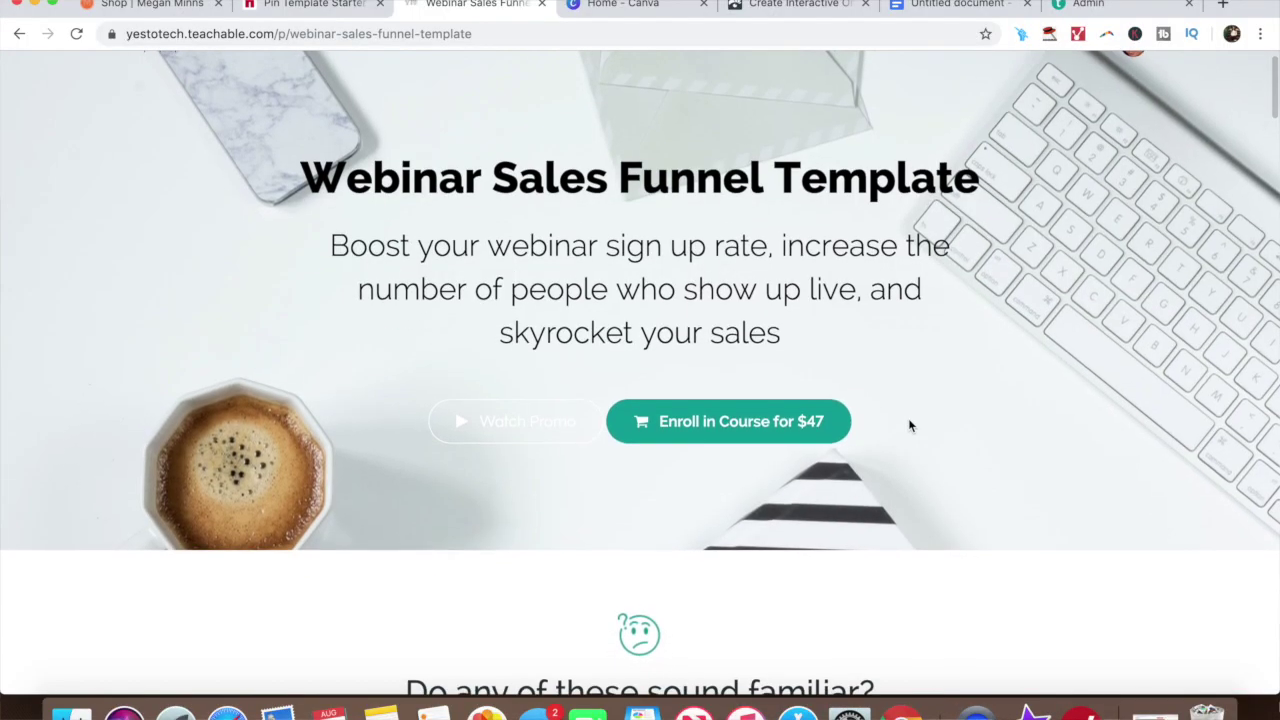
pyautogui.scroll(-5, 910, 426)
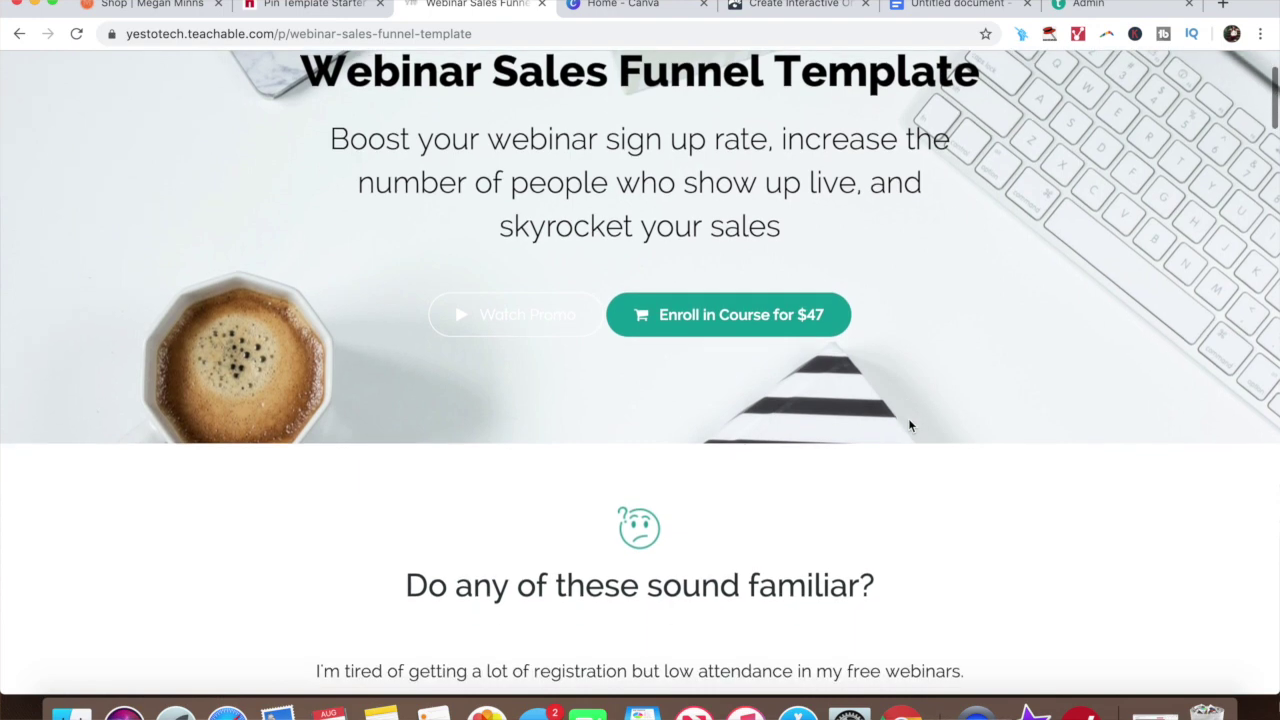
pyautogui.scroll(-8, 909, 426)
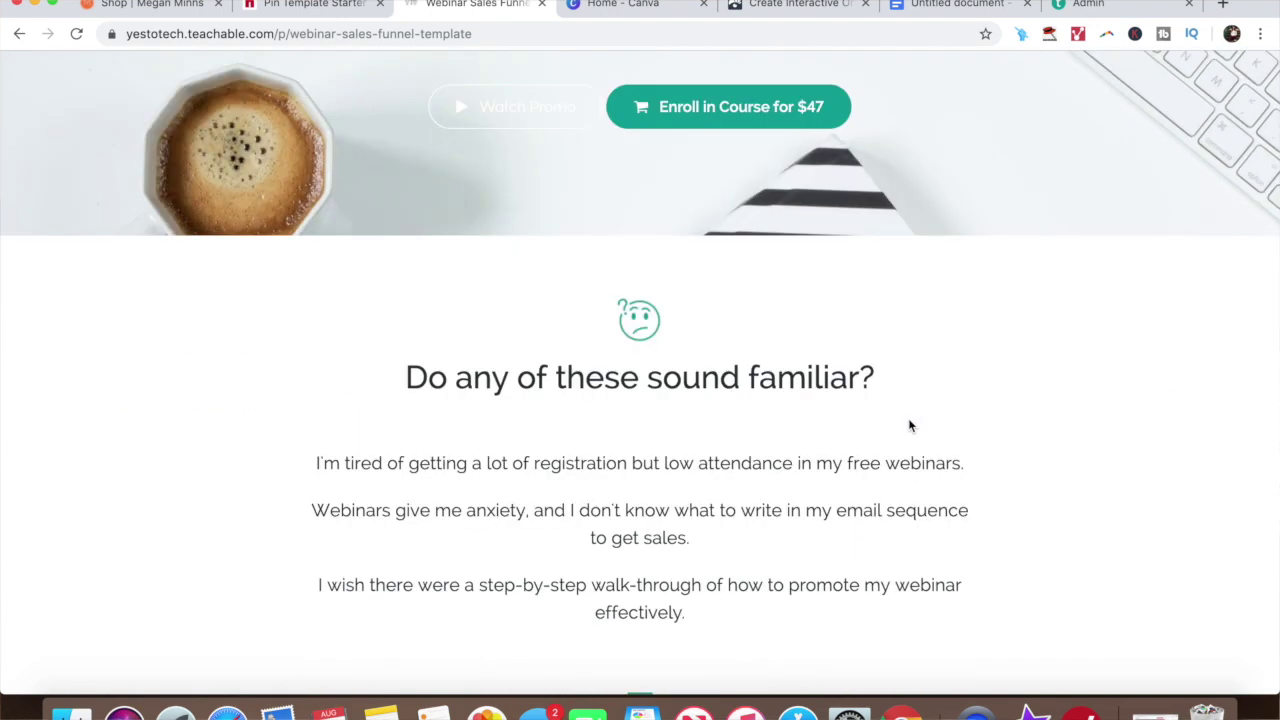
pyautogui.scroll(-8, 909, 426)
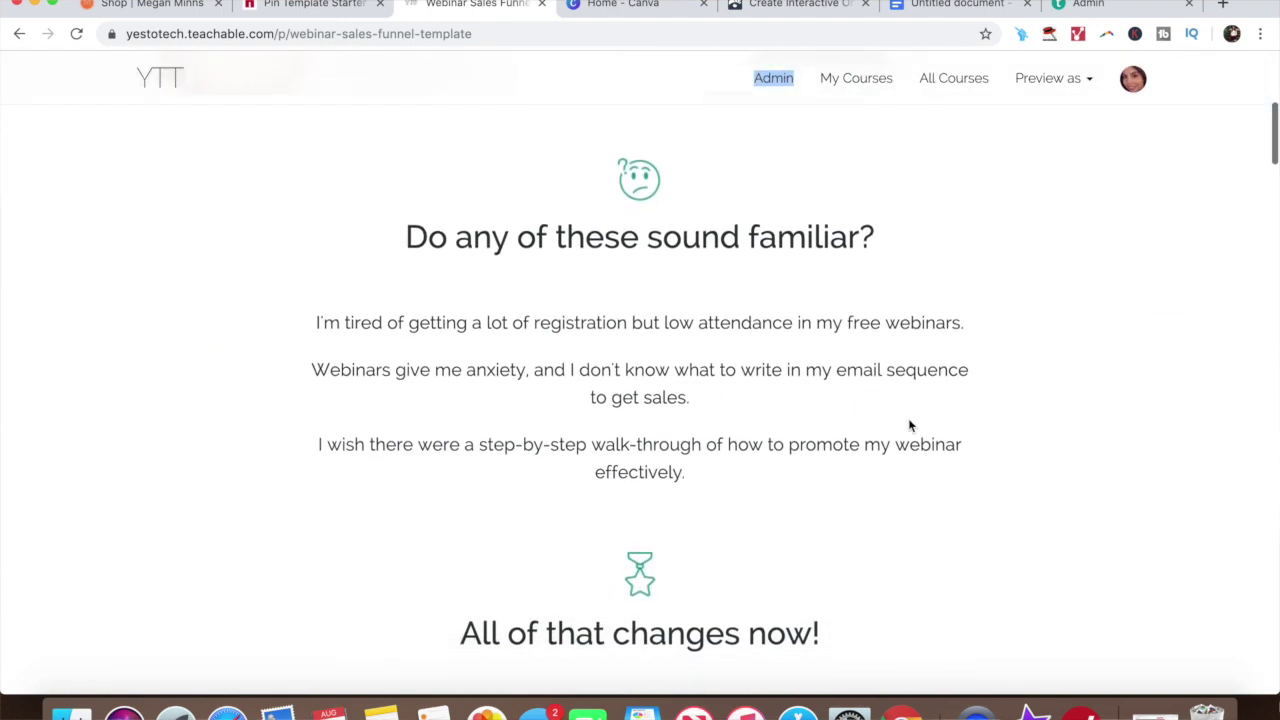
pyautogui.scroll(-20, 908, 419)
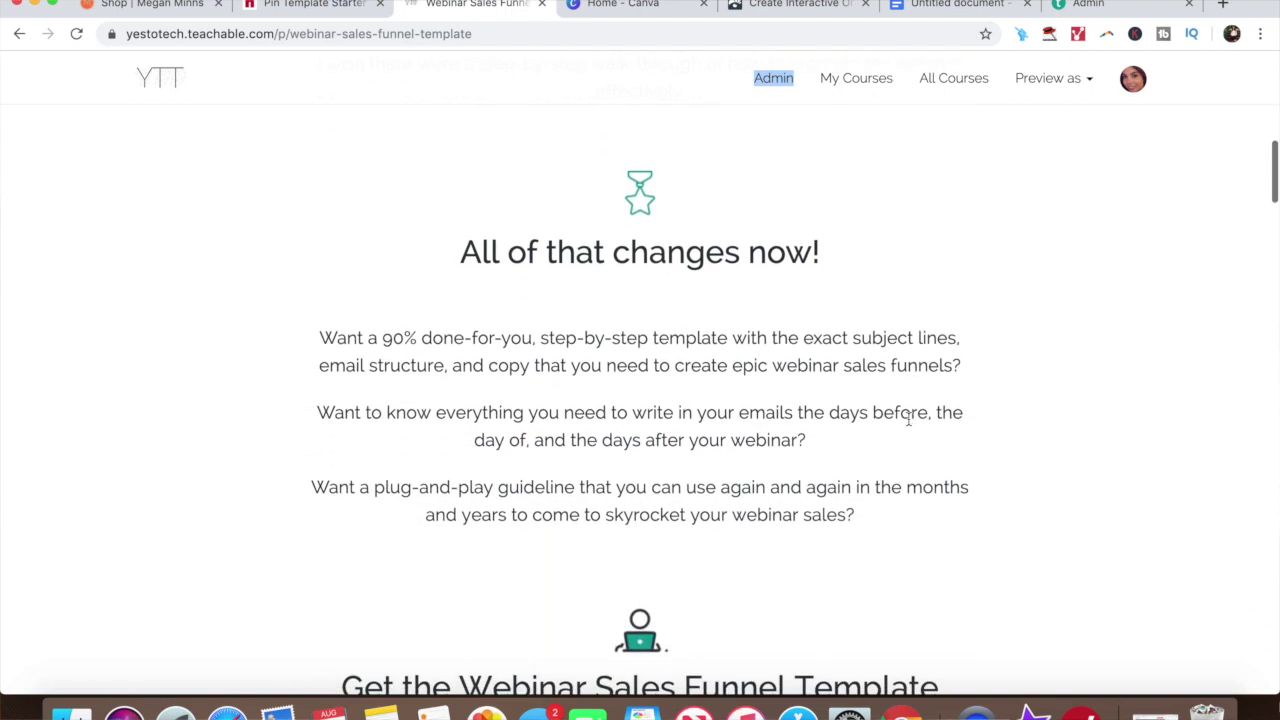
pyautogui.scroll(-10, 909, 426)
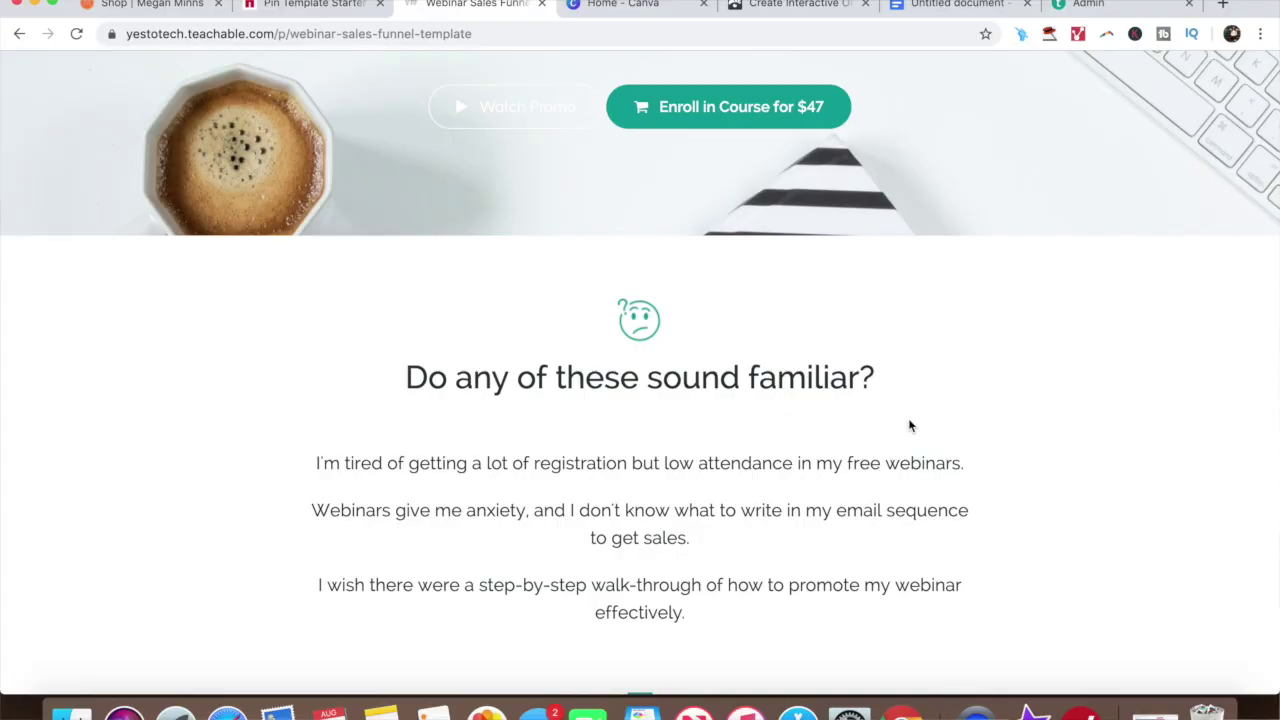
pyautogui.scroll(-4, 910, 425)
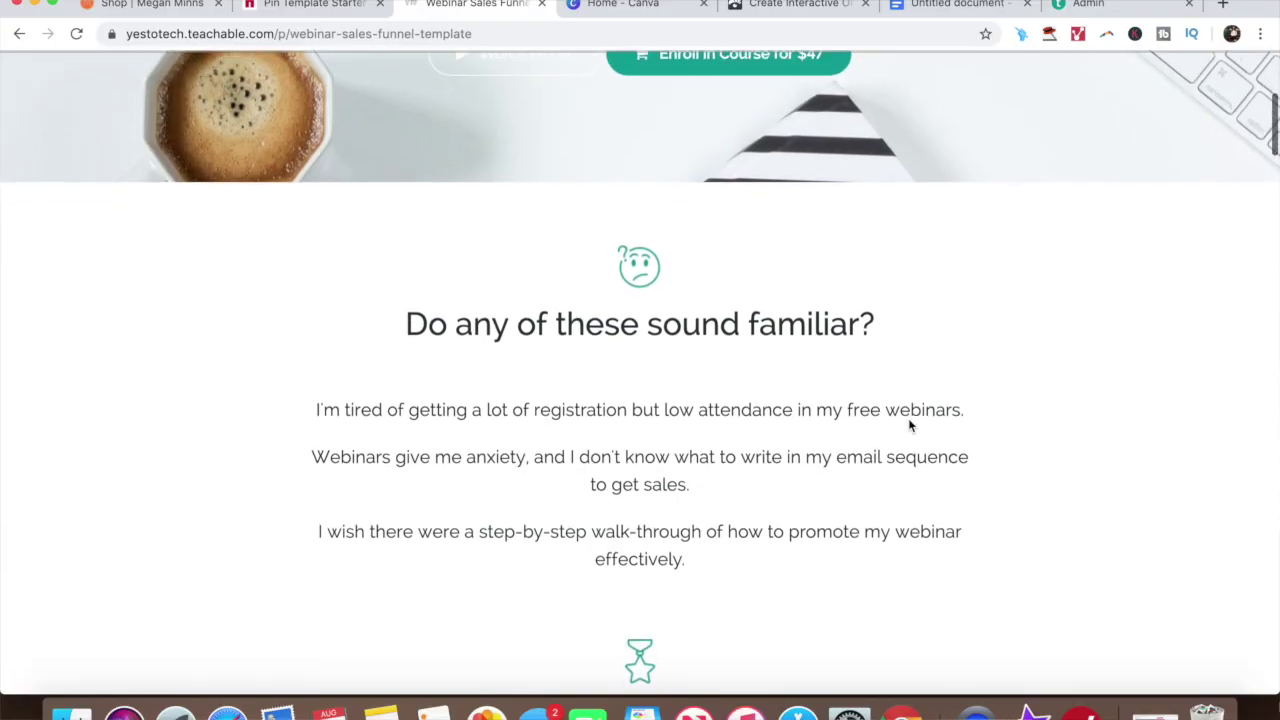
pyautogui.scroll(-5, 909, 421)
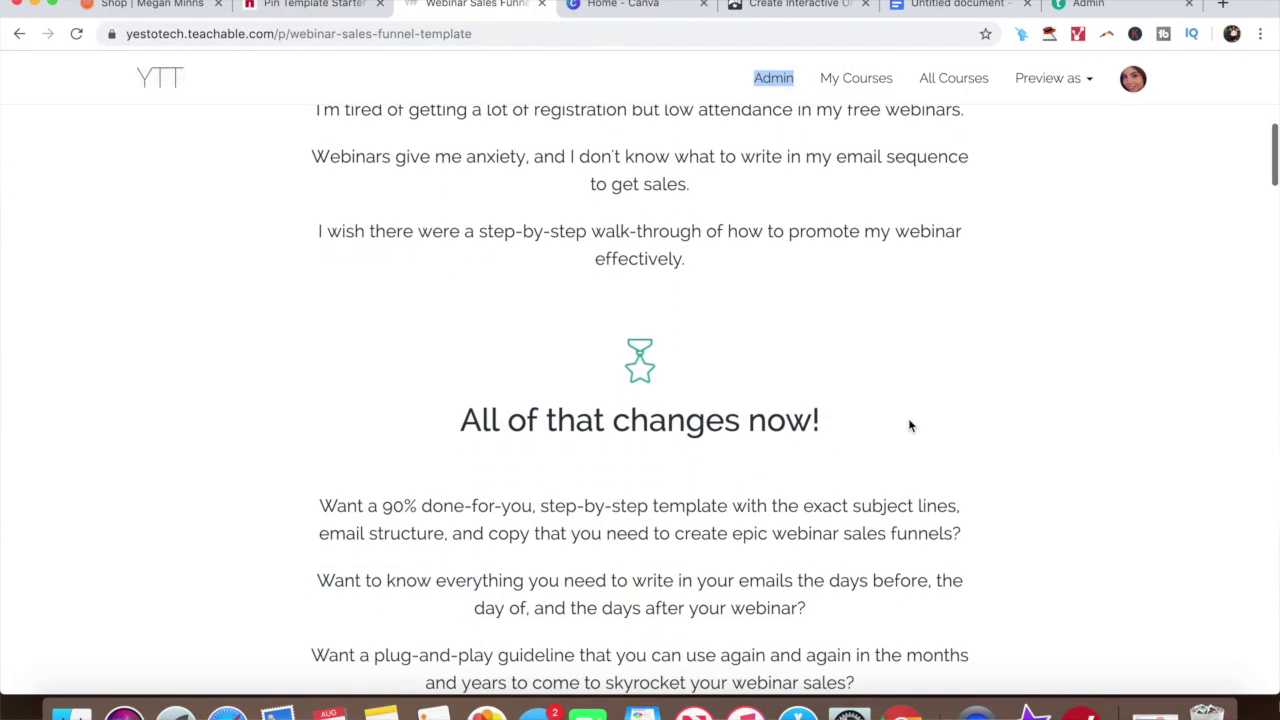
pyautogui.scroll(-5, 909, 424)
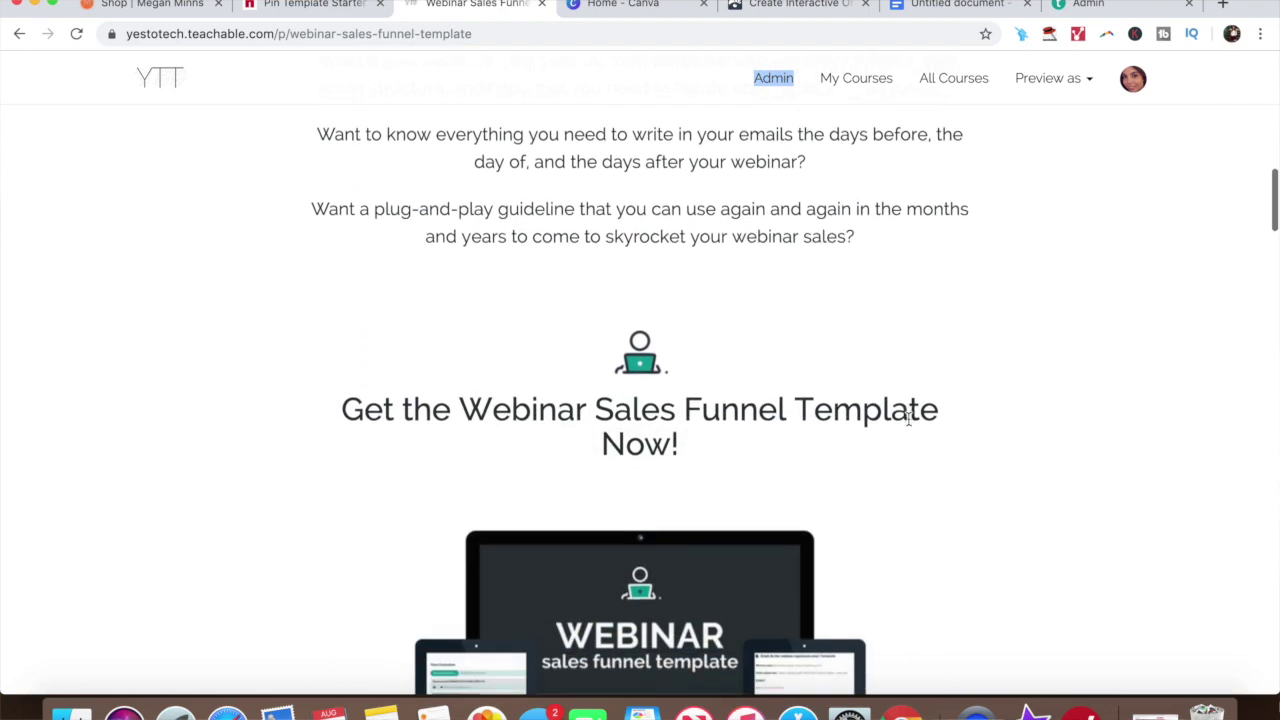
pyautogui.scroll(-2, 908, 421)
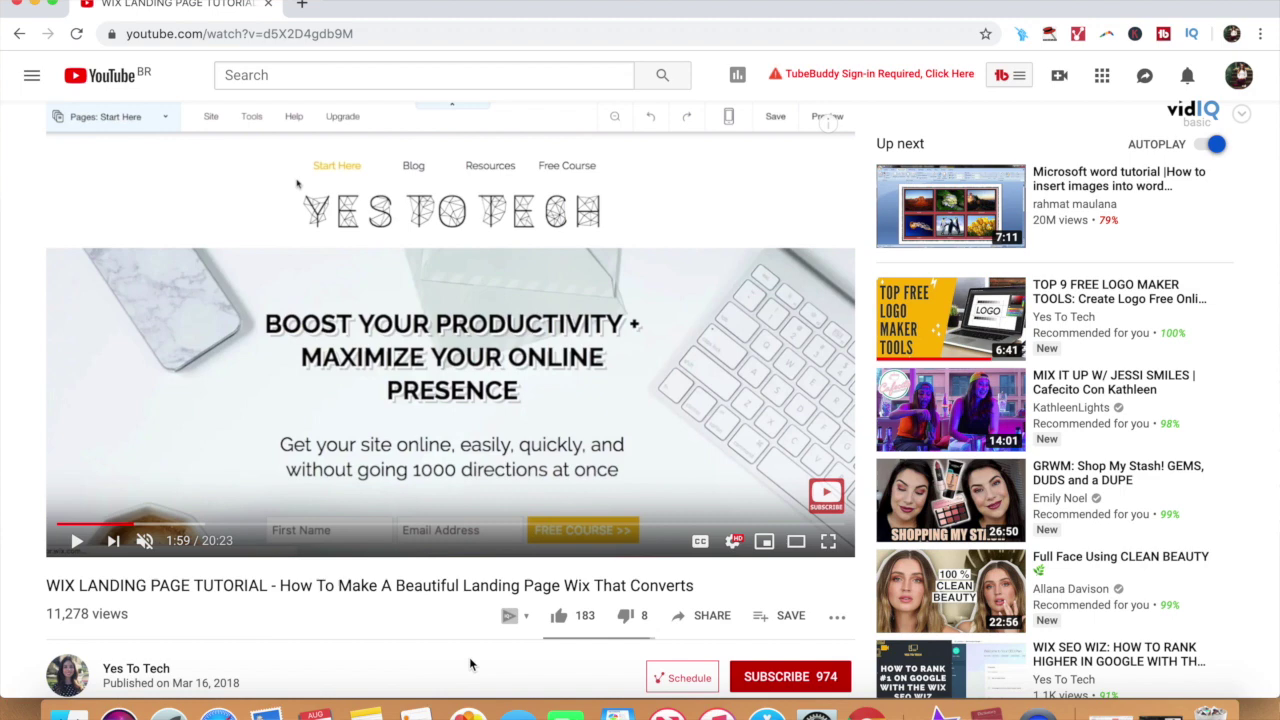
# Step: Like the WIX LANDING PAGE TUTORIAL video, subscribe to the channel, and turn on all notifications
pyautogui.click(559, 615)
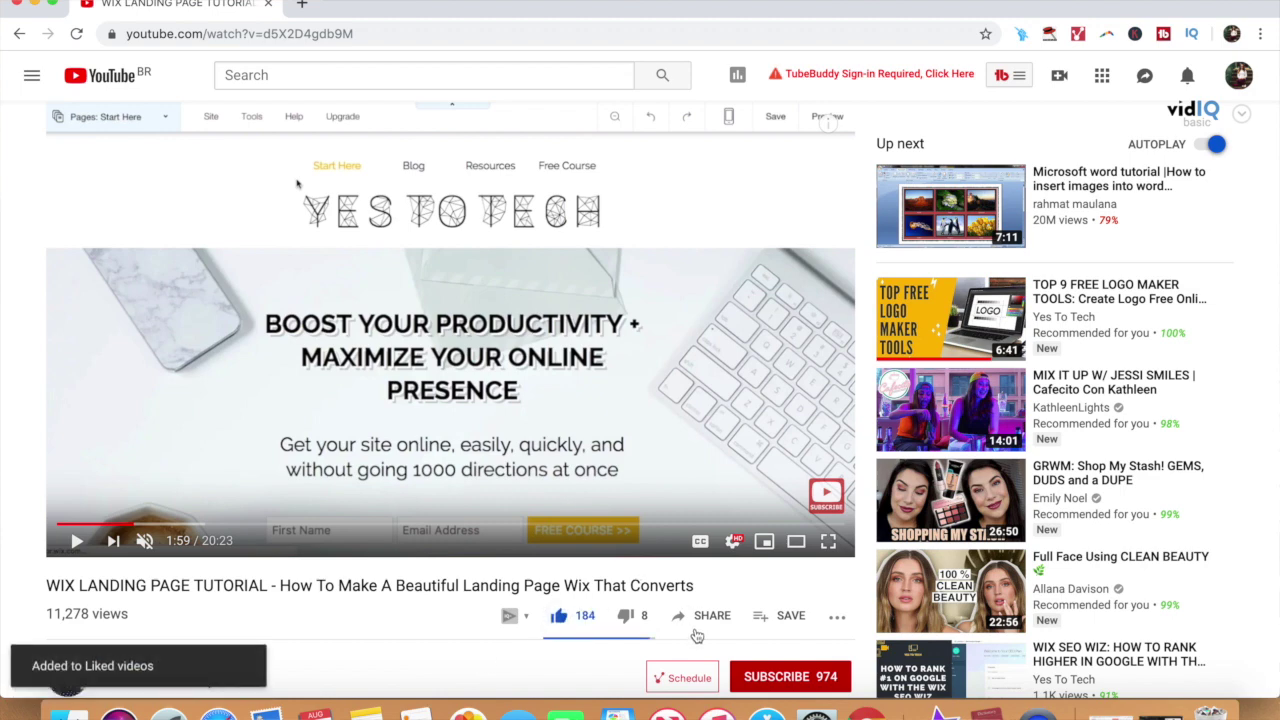
pyautogui.click(780, 677)
pyautogui.click(837, 679)
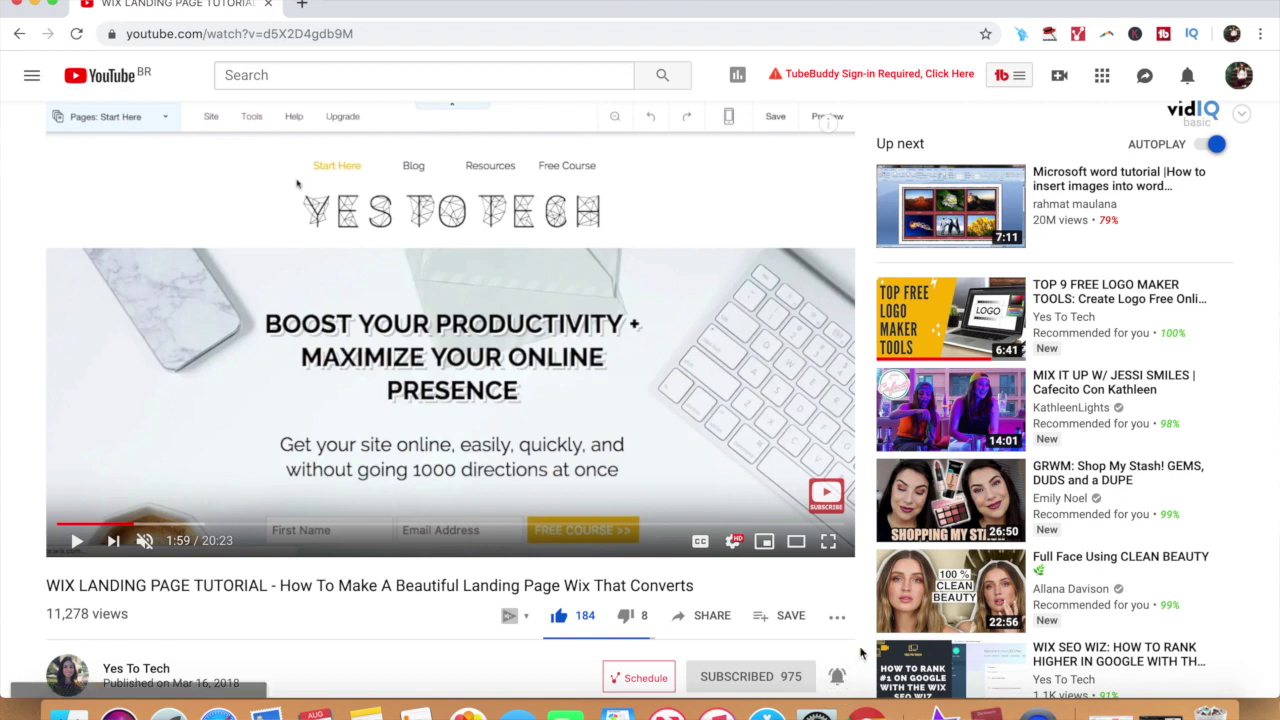